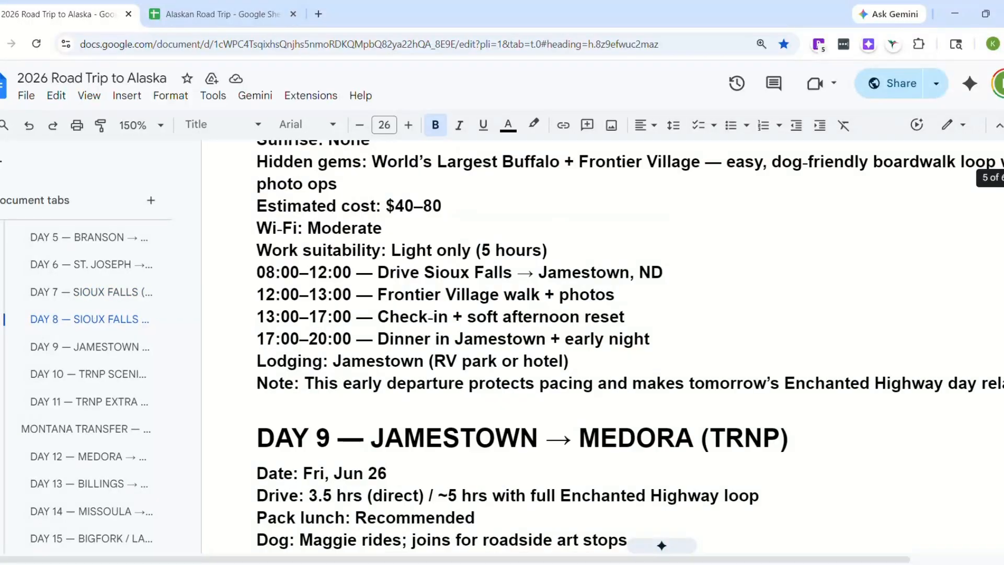
- Browse the daily plans in the trip document, including the must-do, should-do and optional stops for Fraser Canyon, through to the last days
scroll(601, 345, "down", 8)
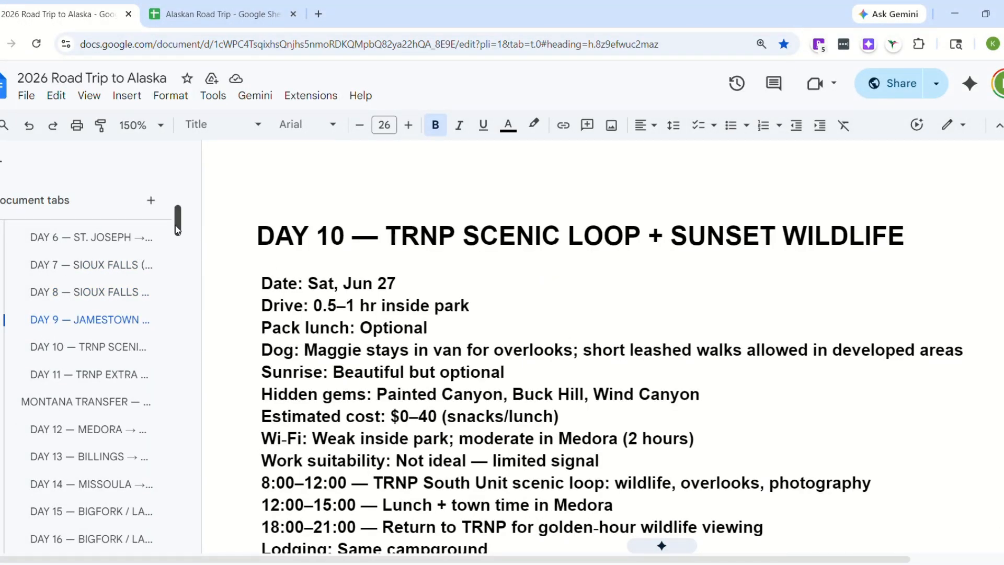
left_click_drag(175, 227, 189, 412)
left_click(97, 323)
left_click(65, 401)
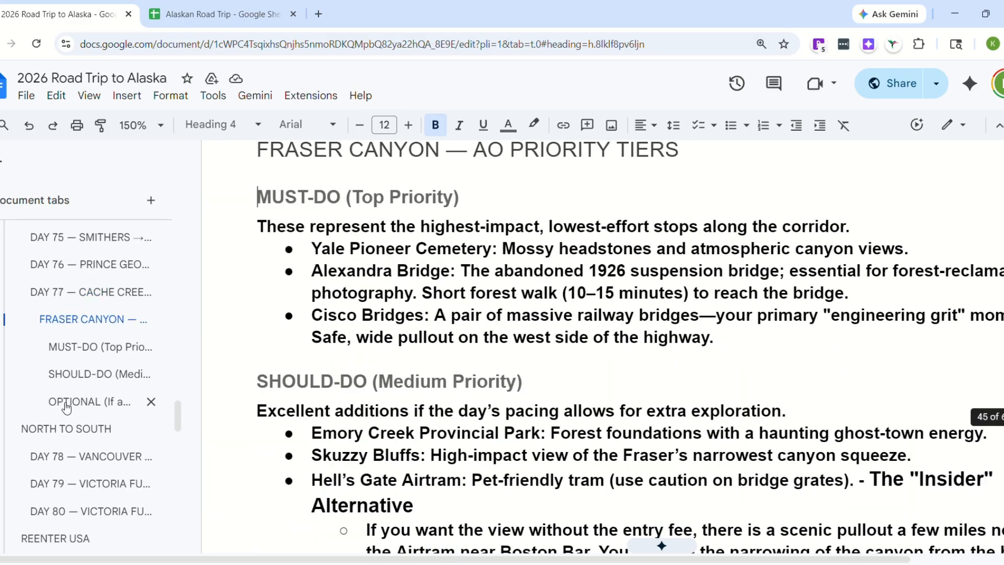
left_click(76, 374)
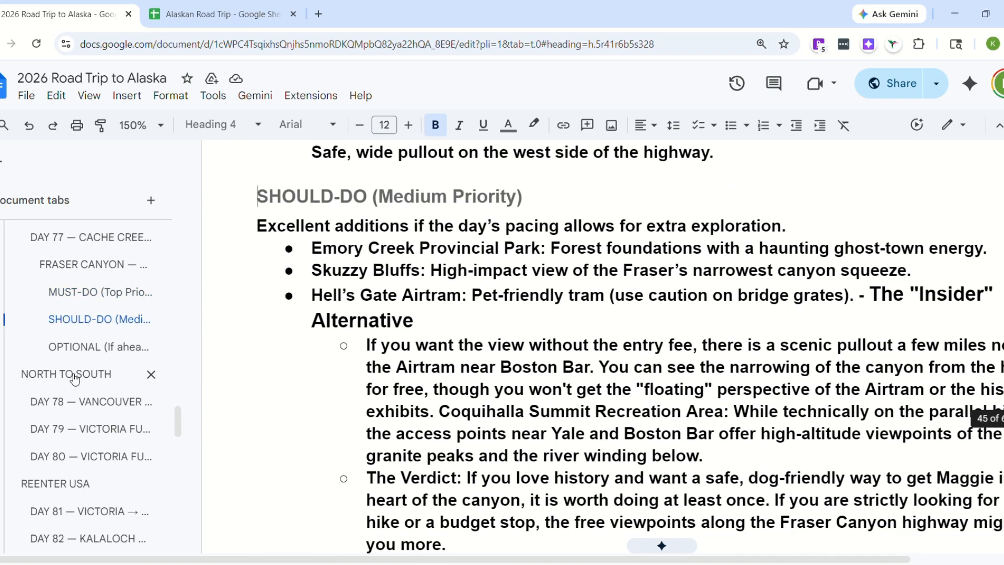
left_click(70, 348)
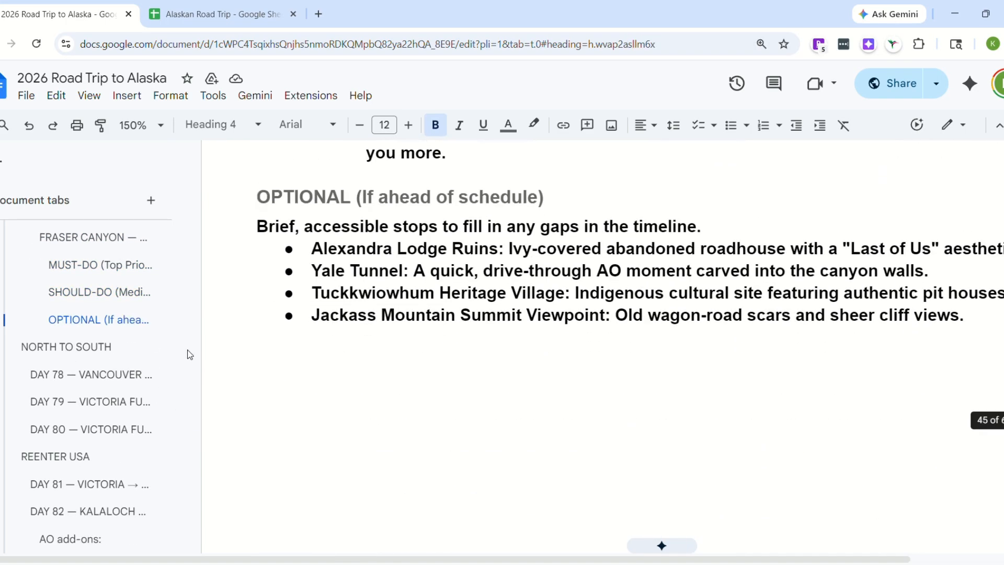
scroll(183, 431, "down", 3)
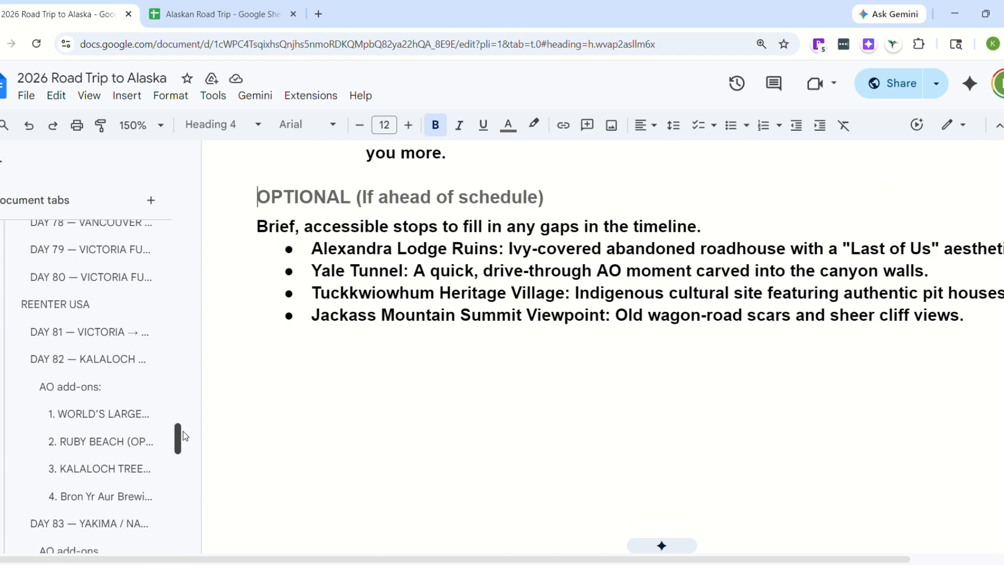
left_click_drag(183, 432, 187, 489)
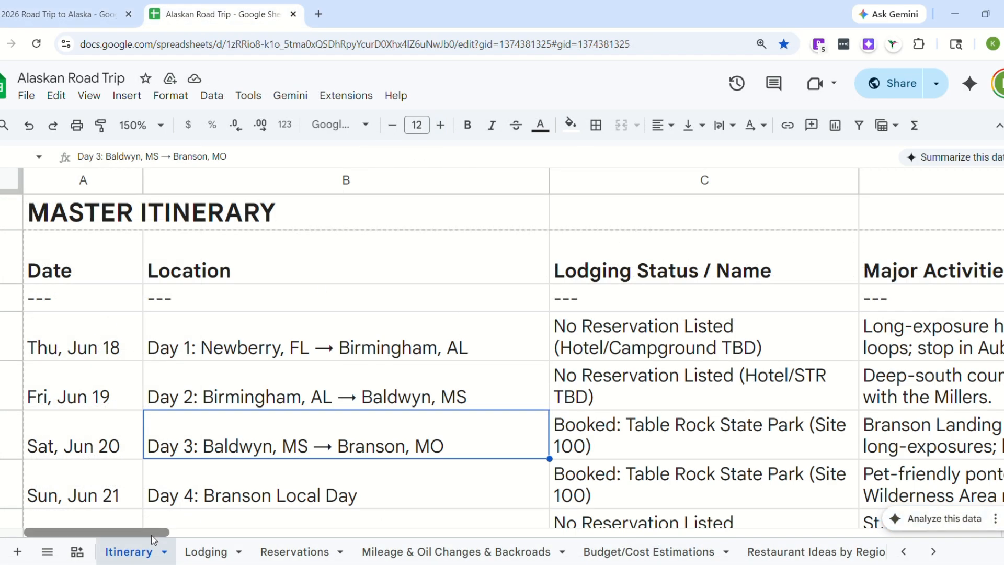
- Look across the master itinerary's columns and down its daily rows in the Alaskan Road Trip spreadsheet
left_click_drag(153, 539, 127, 543)
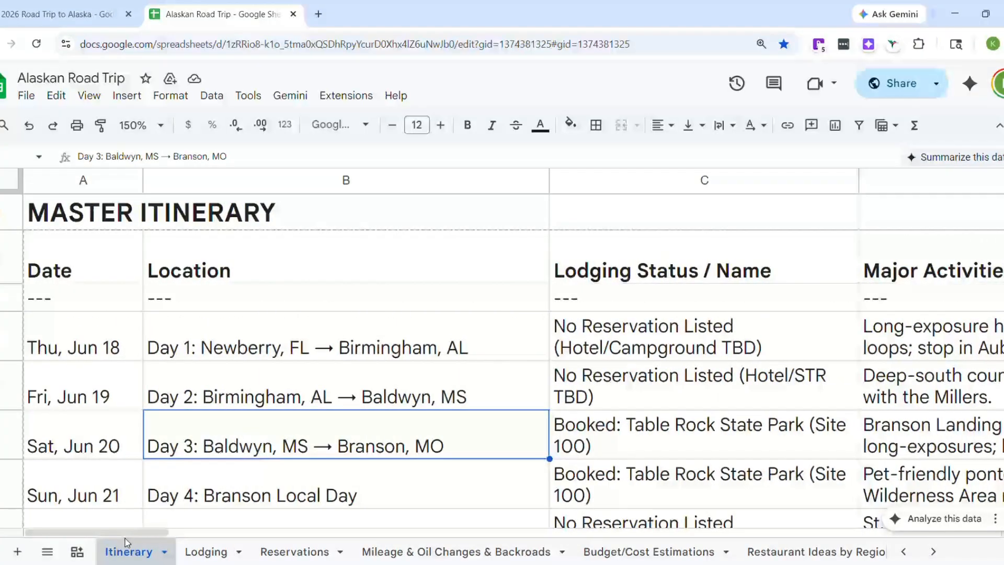
scroll(157, 470, "down", 12)
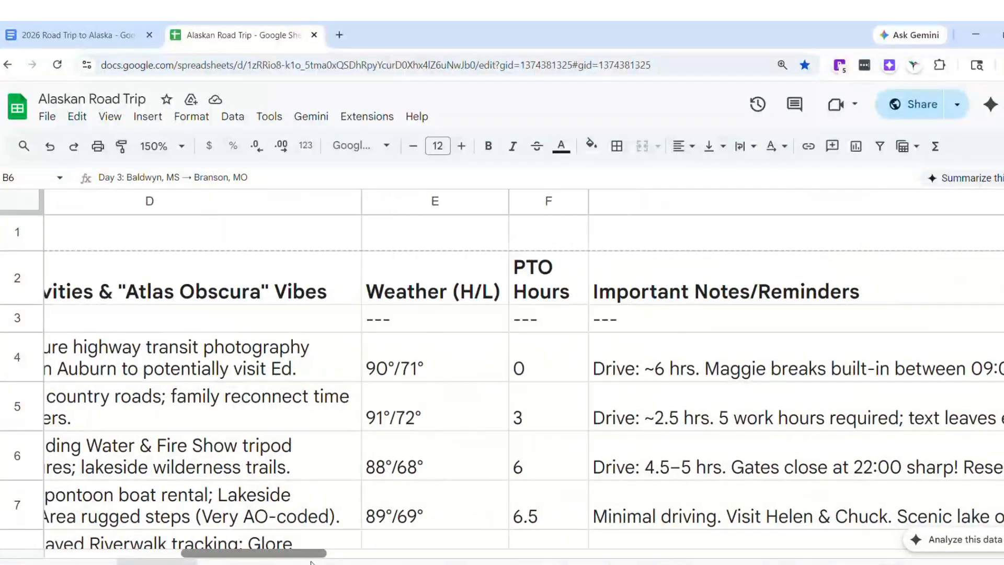
left_click_drag(310, 562, 146, 561)
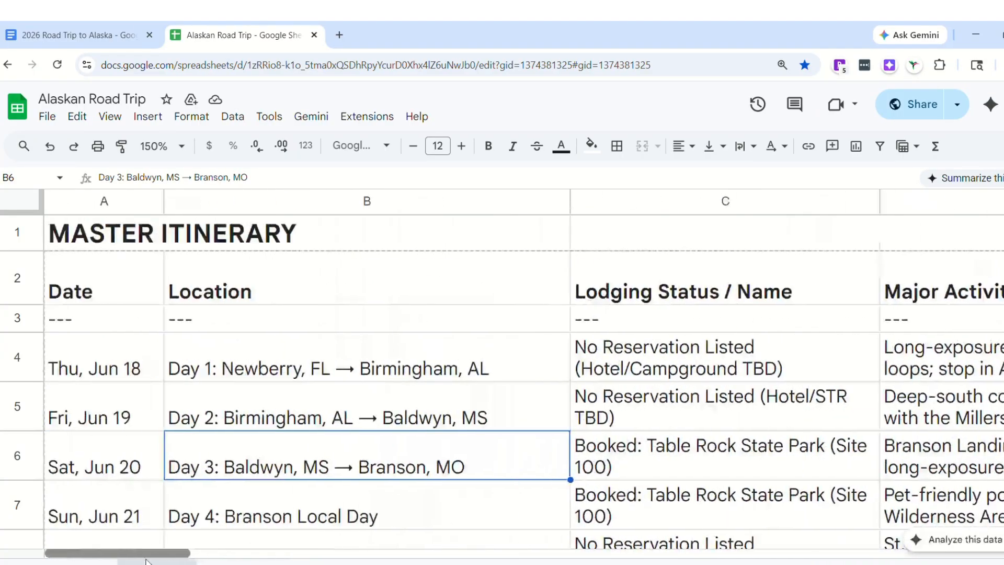
key("Down")
key("Down")
key("Down")
key("Down")
key("Down")
key("Down")
key("Down")
key("Down")
key("Down")
key("Down")
key("Down")
key("Down")
key("Down")
key("Down")
key("Down")
key("Down")
key("Down")
key("Down")
key("Down")
- Open the Lodging sheet and review the tracker's places, dates and payment statuses down through the later stays
left_click(206, 555)
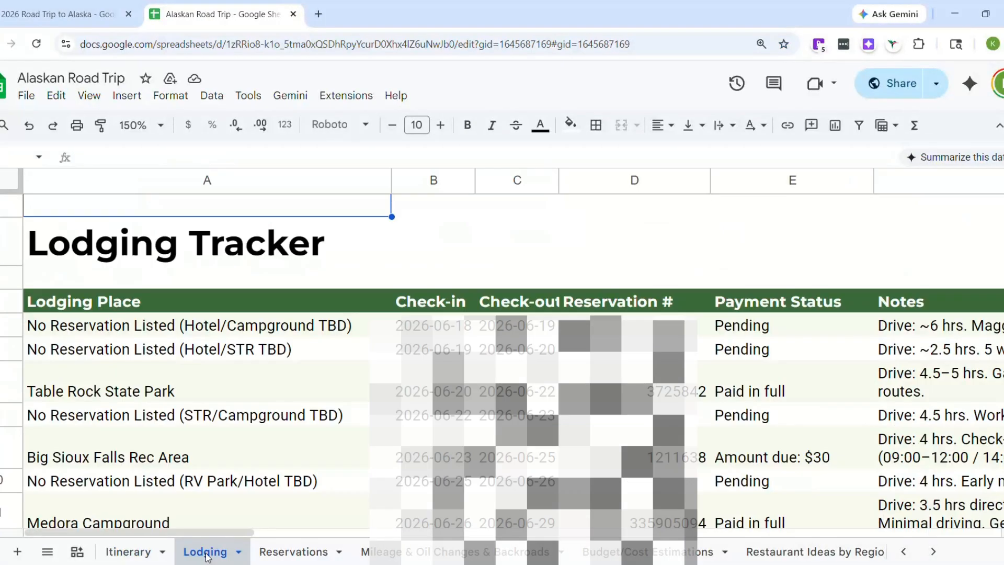
key("Down")
key("Down")
key("Down")
key("Down")
key("Down")
key("Down")
key("Down")
key("Down")
key("Down")
key("Down")
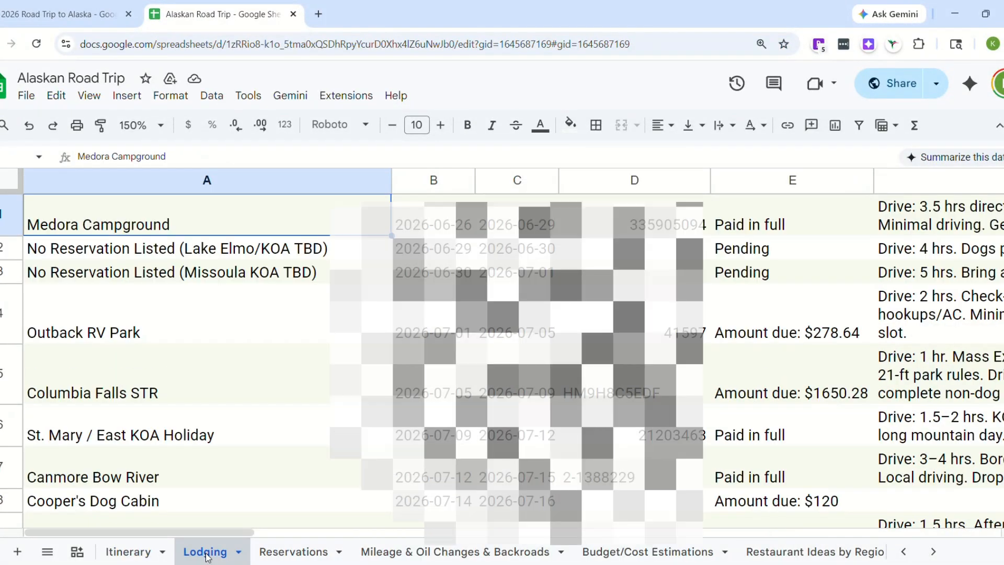
key("Down")
key("Down")
key("Down")
key("Down")
key("Down")
key("Down")
key("Down")
key("Down")
key("Down")
key("Down")
key("Down")
key("Down")
key("Down")
key("Down")
key("Down")
key("Down")
key("Down")
key("Down")
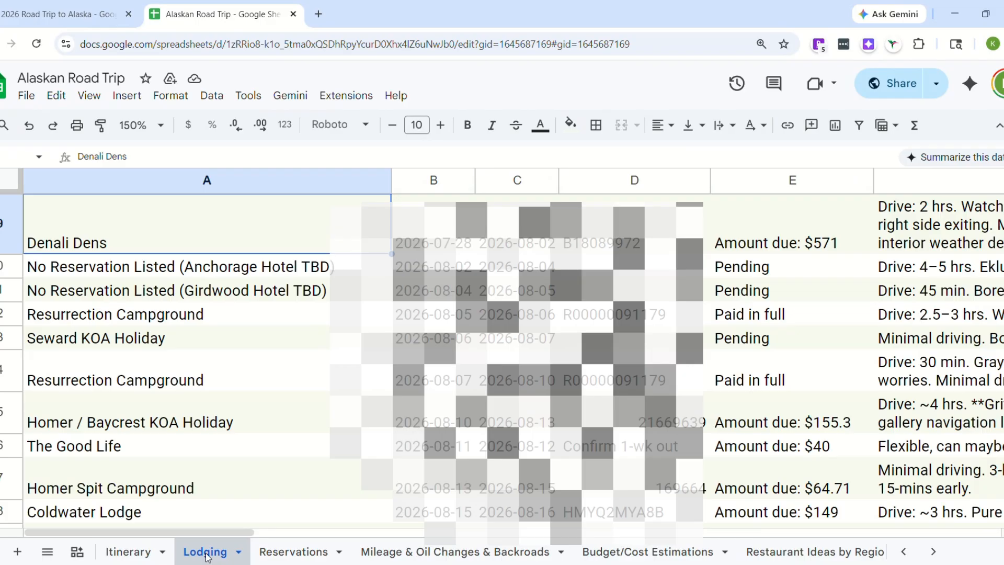
key("Down")
key("Down")
key("Down")
key("Down")
key("Down")
key("Down")
key("Down")
key("Down")
key("Down")
key("Down")
key("Down")
key("Down")
key("Down")
key("Down")
key("Down")
key("Down")
key("Down")
key("Down")
key("Down")
key("Down")
- Go back up through the lodging entries to the start of the Lodging Tracker
key("Up")
key("Up")
key("Up")
key("Up")
key("Up")
key("Up")
key("Up")
key("Up")
key("Up")
key("Up")
key("Up")
key("Up")
key("Up")
key("Up")
key("Up")
key("Up")
key("Up")
key("Up")
key("Up")
key("Up")
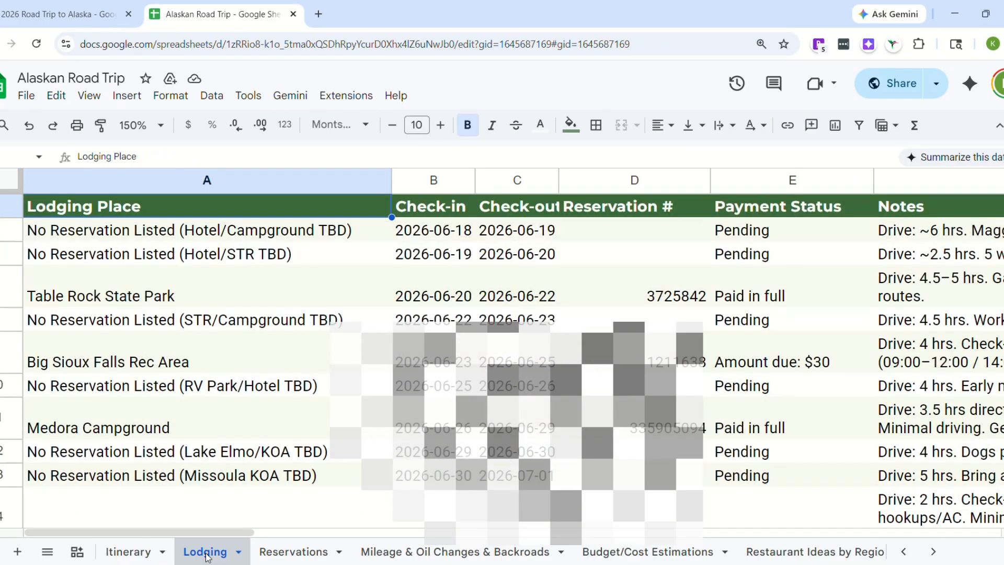
key("Up")
key("Up")
key("Up")
- Examine the lodging tracker again, from the Prince George entry back up to its title and across its columns
mouse_move(199, 532)
left_mouse_down()
mouse_move(350, 540)
mouse_move(198, 537)
left_mouse_up()
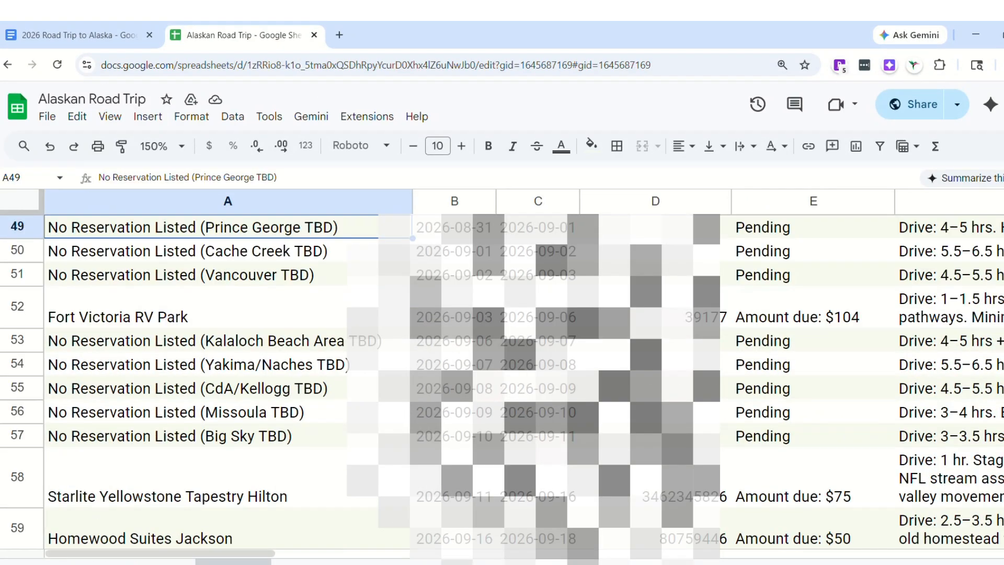
key("Up")
key("Up")
key("Up")
key("Up")
key("Up")
key("Up")
key("Up")
key("Up")
key("Up")
key("Up")
key("Up")
key("Up")
key("Up")
key("Up")
key("Up")
key("Up")
key("Up")
key("Up")
key("Up")
key("Up")
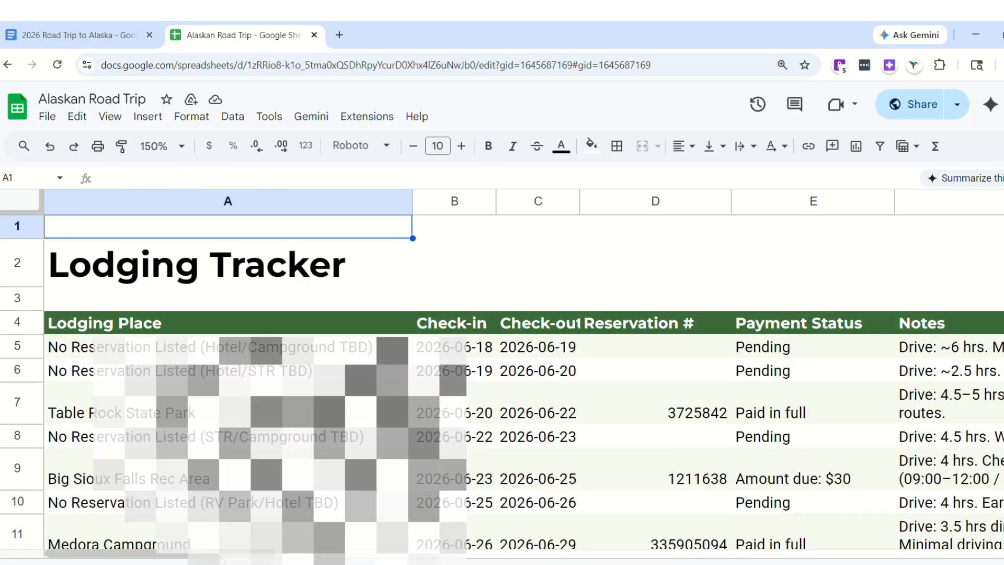
left_click_drag(236, 556, 199, 559)
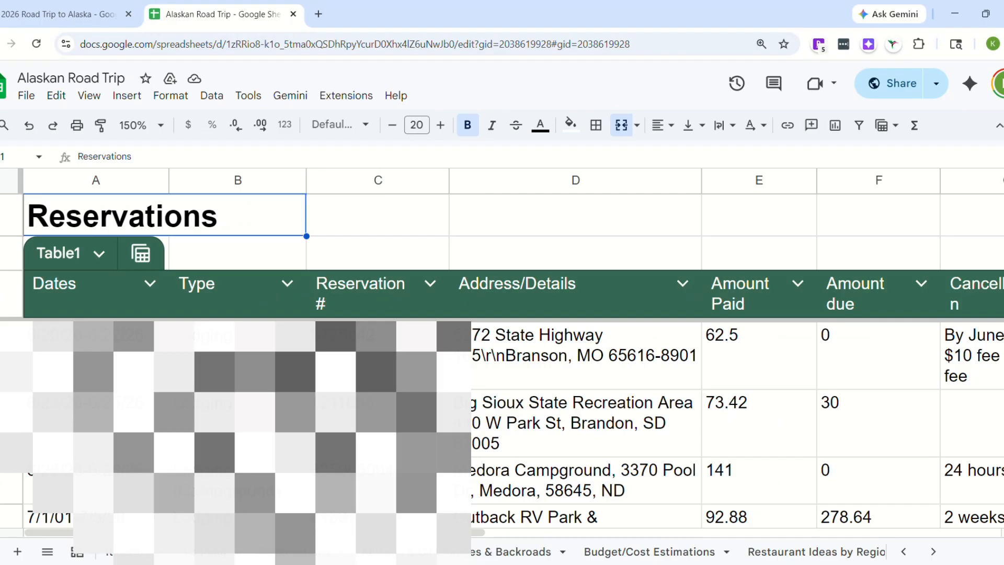
- Review the Reservations sheet's bookings, addresses and amounts paid and due, from the first entries down to the late-September stays
key("Down")
key("Down")
key("Down")
key("Down")
key("Down")
key("Down")
key("Down")
key("Down")
key("Down")
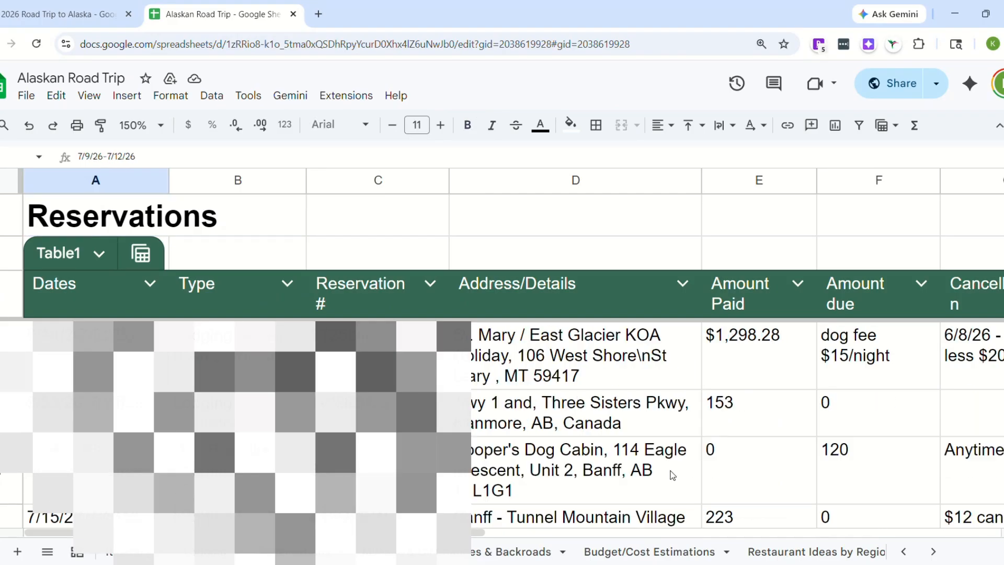
key("Down")
key("Down")
key("Down")
key("Down")
key("Down")
key("Down")
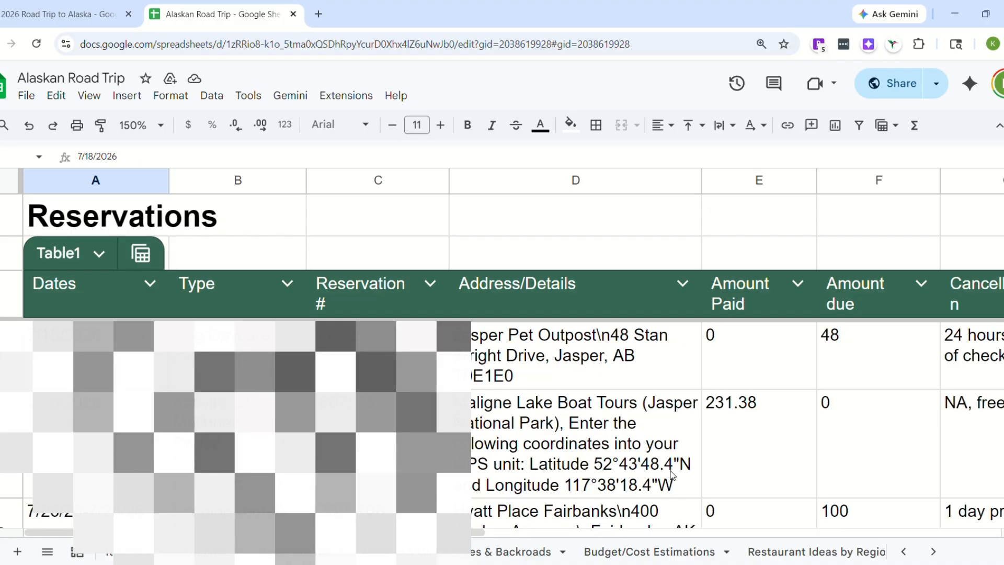
key("Down")
key("Down")
key("Down")
key("Down")
key("Down")
key("Down")
key("Down")
key("Down")
key("Down")
key("Down")
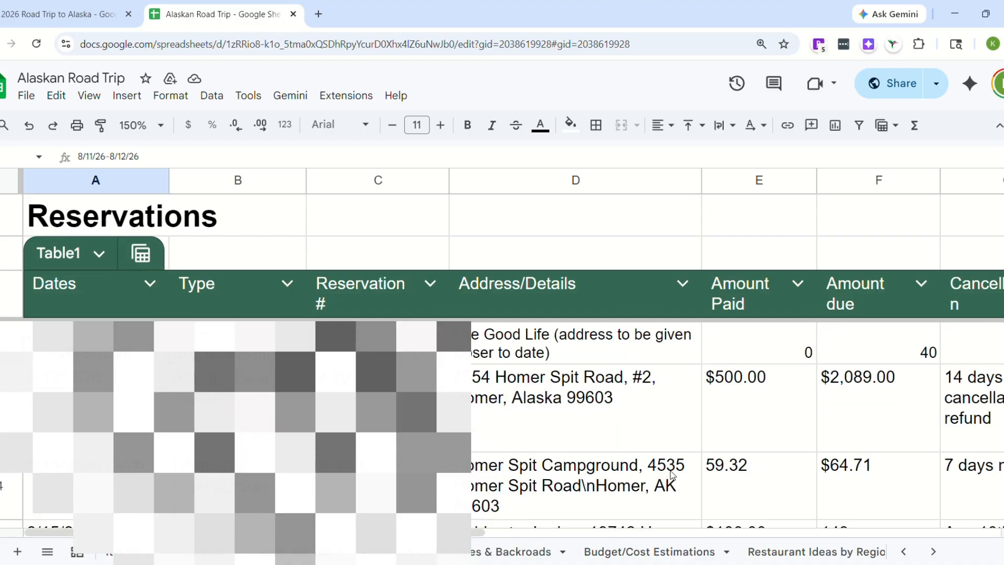
key("Down")
key("Down")
key("Down")
key("Down")
key("Down")
key("Down")
key("Down")
key("Down")
key("Down")
key("Down")
key("Down")
key("Down")
key("Down")
key("Down")
key("Down")
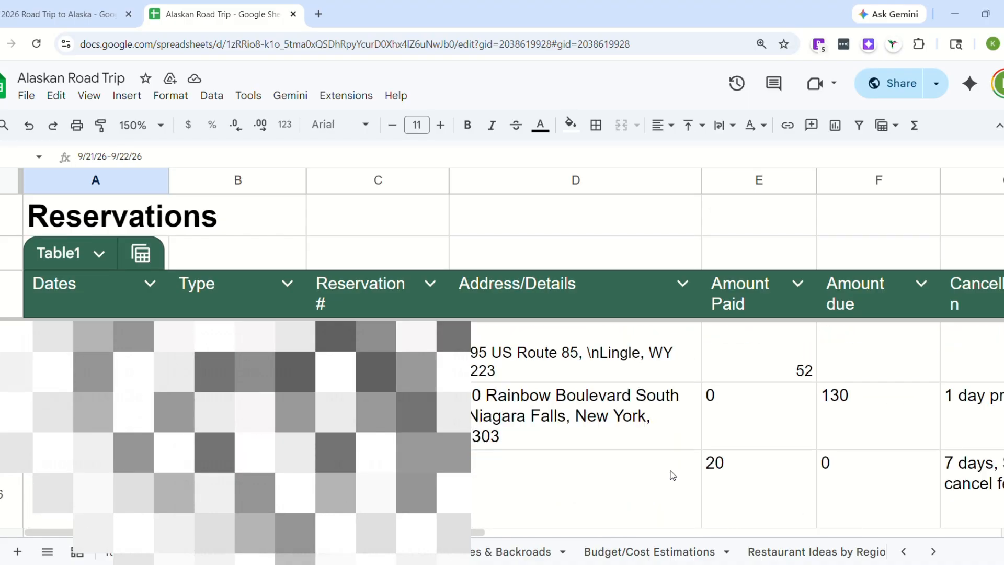
- Examine the reservation details again, from the St. Mary / East Glacier KOA booking down through Banff, Jasper and the later entries
key("Down")
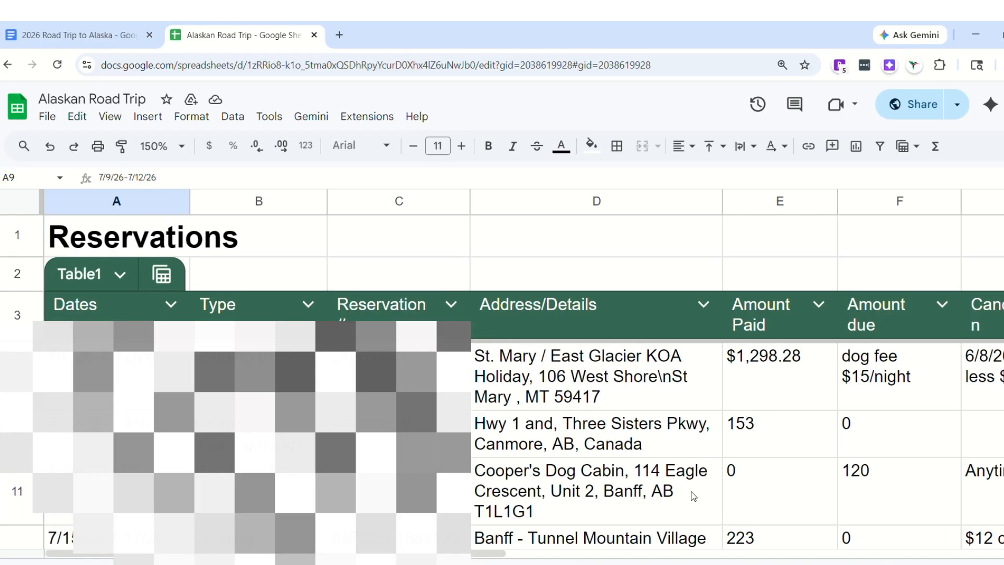
key("Down")
key("Down")
key("Down")
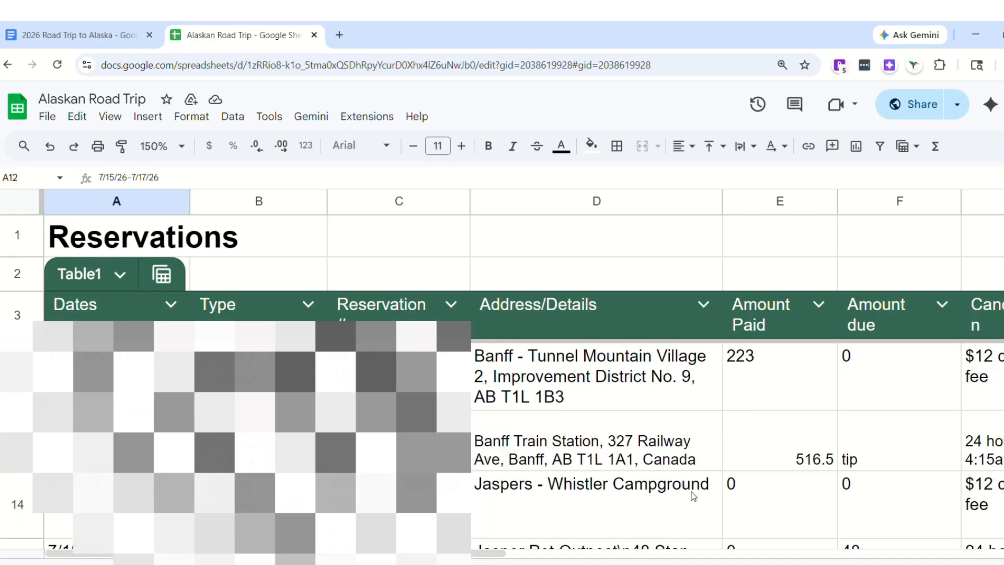
key("Down")
key("Down")
key("Down")
key("Down")
key("Down")
key("Down")
key("Down")
key("Down")
key("Down")
key("Down")
key("Down")
key("Down")
key("Down")
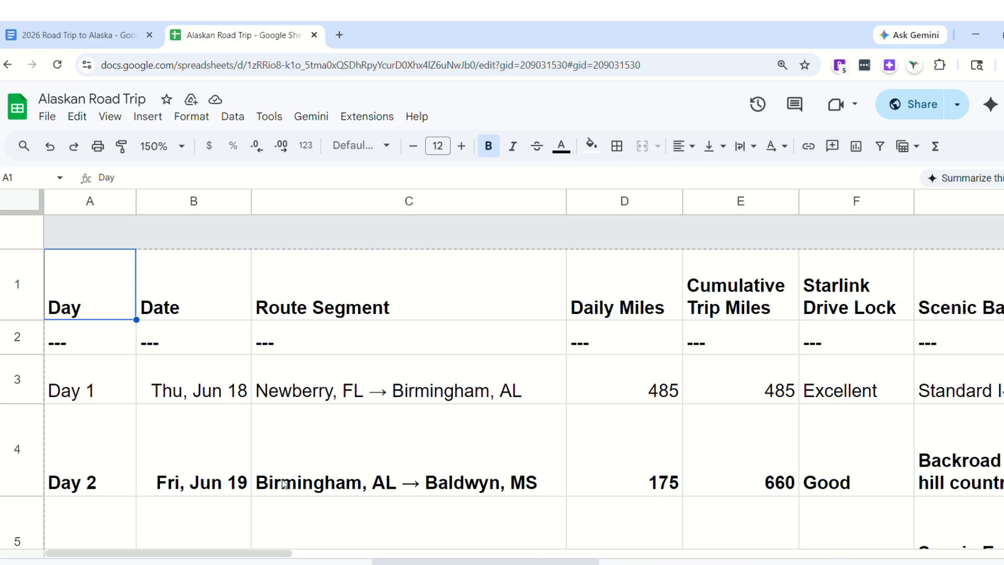
- Examine the Mileage & Oil Changes & Backroads sheet's daily route rows and service table, returning to the first rows
key("Page_Down")
key("Page_Down")
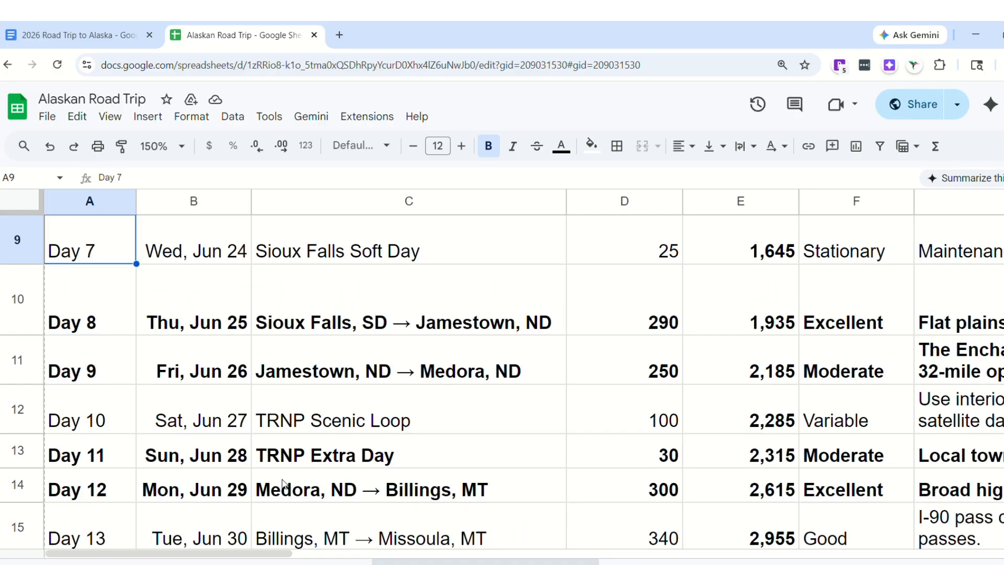
key("Page_Down")
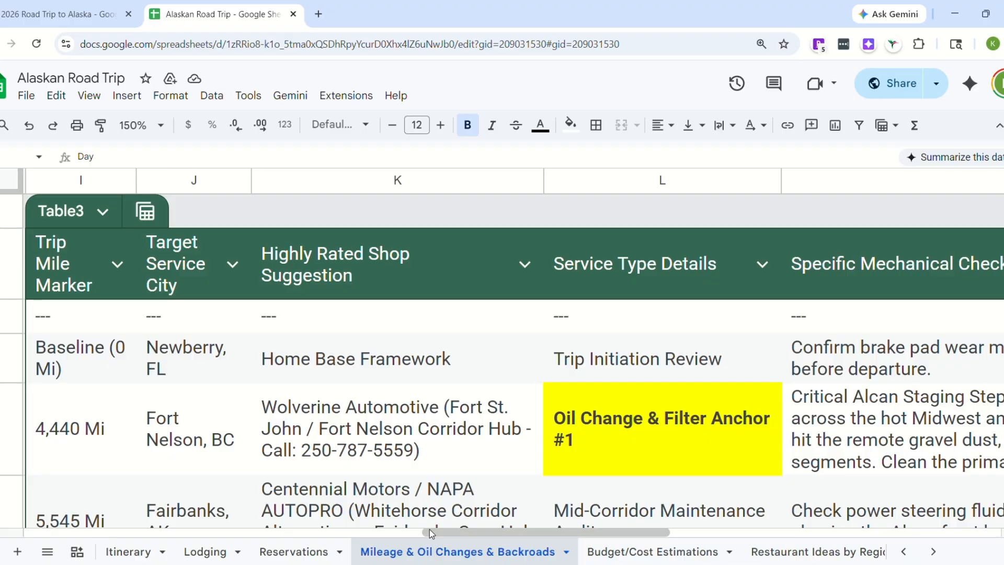
left_click_drag(430, 531, 24, 539)
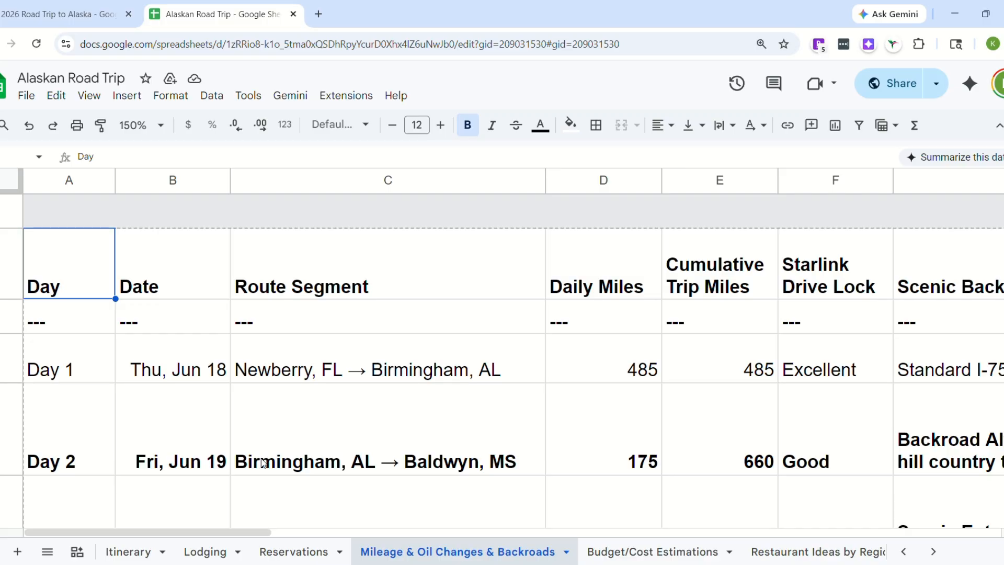
key("Page_Down")
key("Page_Down")
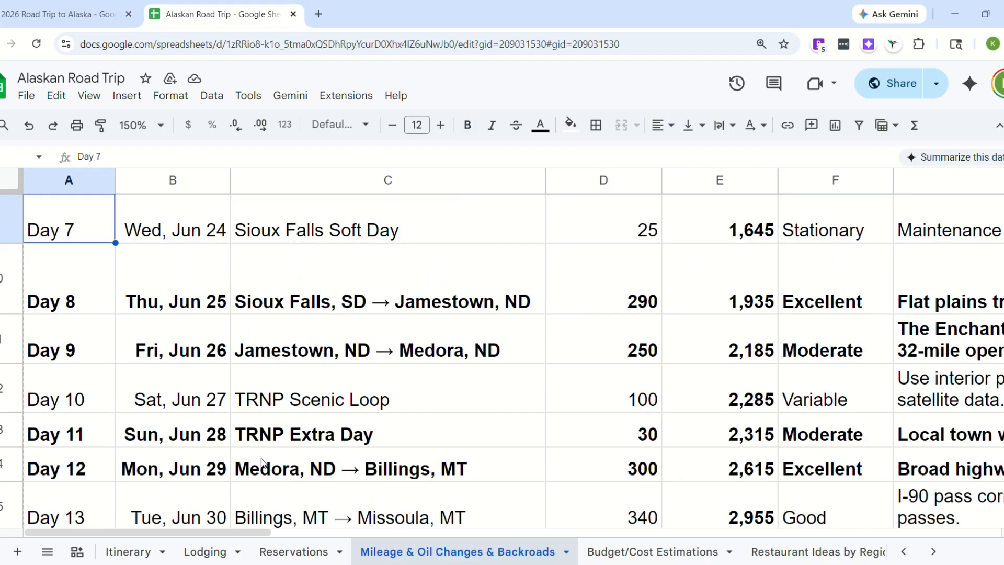
key("Page_Up")
key("Page_Up")
- Open the Budget/Cost Estimations sheet and review its columns and expense categories from fuel down through lodging, food, tours and pet sitting
left_click(644, 553)
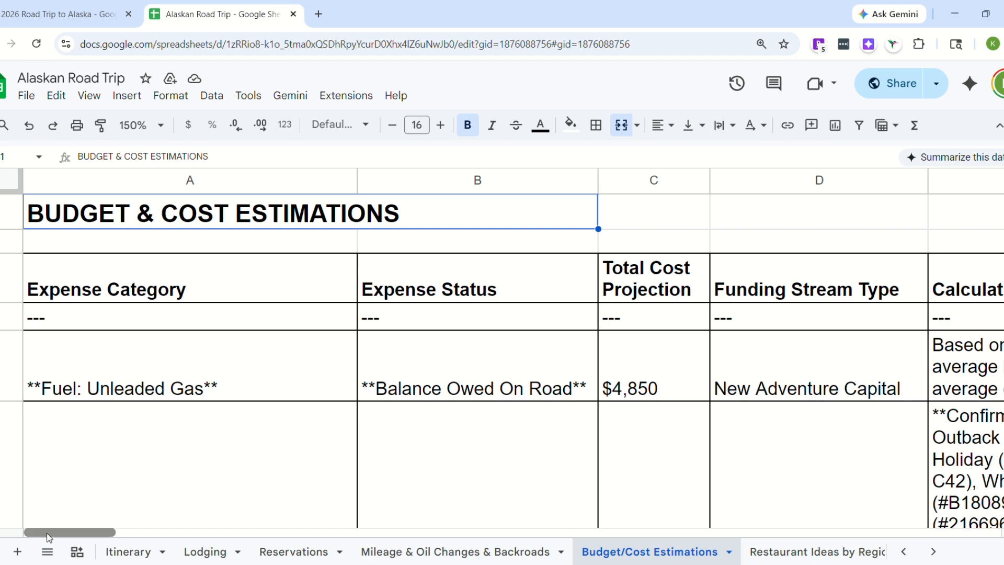
left_click_drag(47, 533, 9, 553)
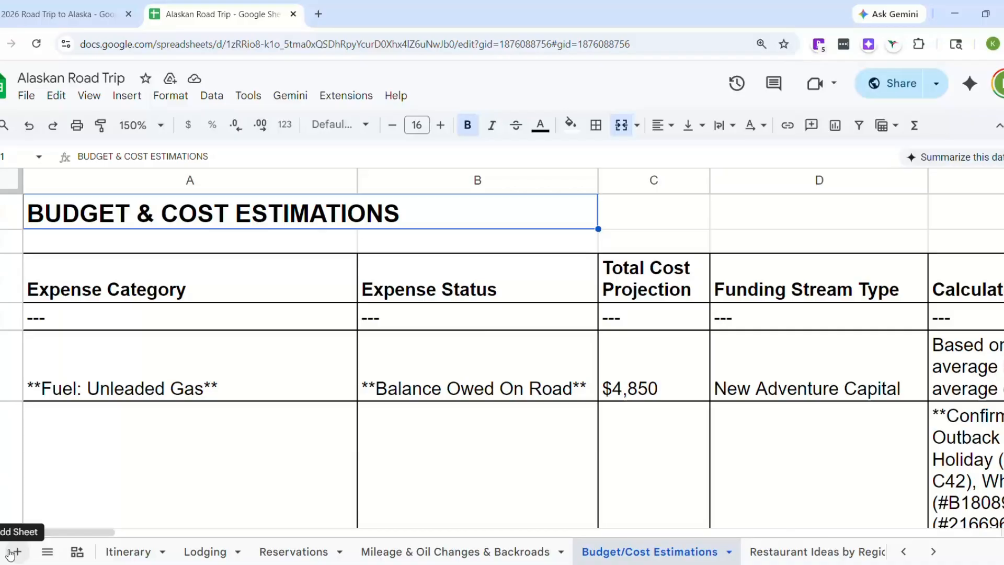
key("Page_Down")
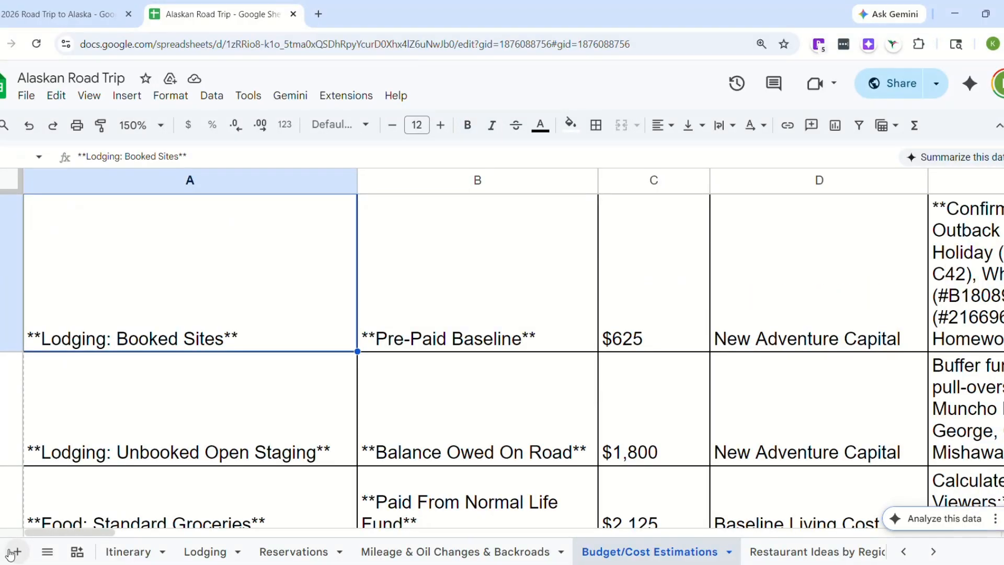
key("Page_Down")
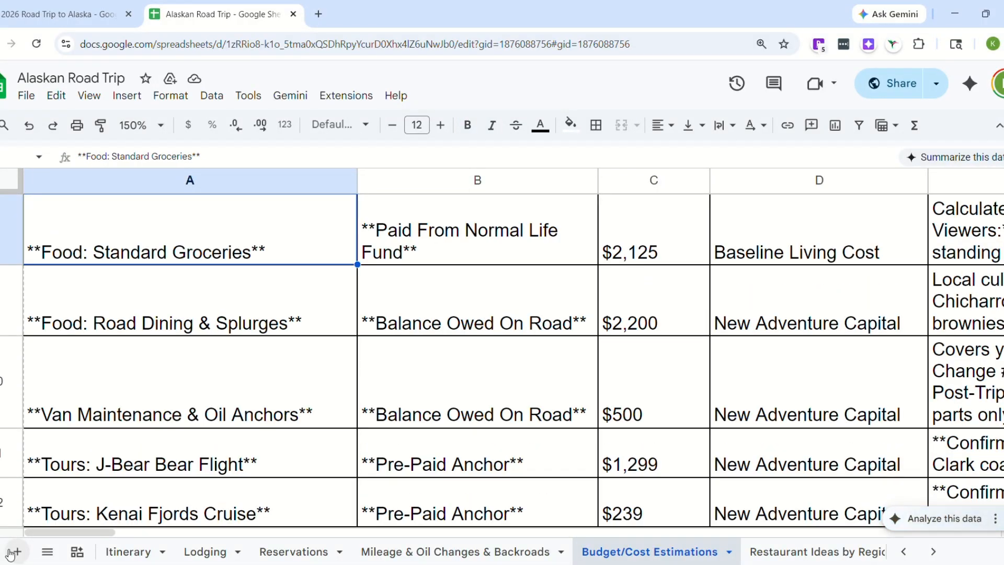
key("Page_Down")
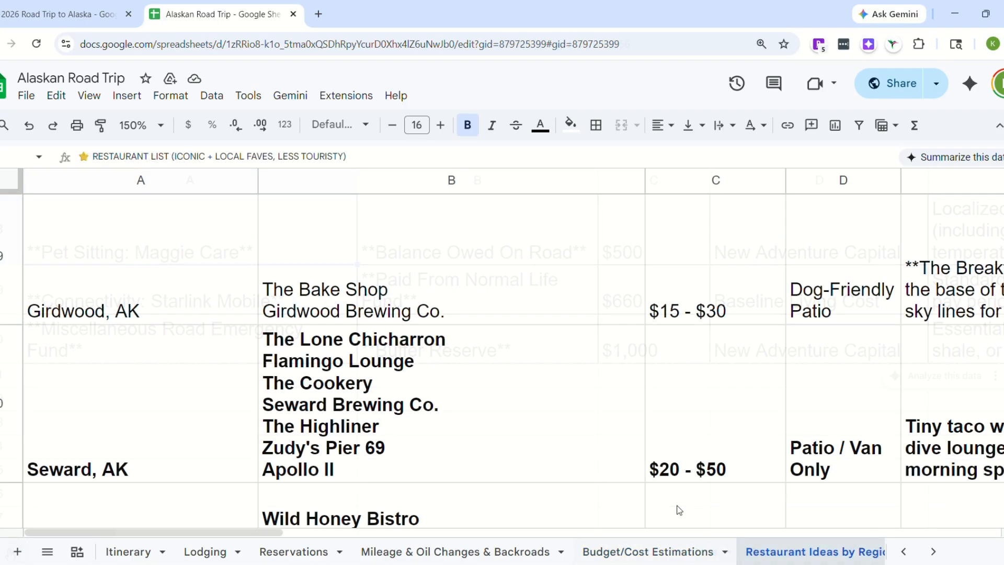
- Look down the Restaurant Ideas by Region sheet through its later regions and return to the list's title
key("Page_Down")
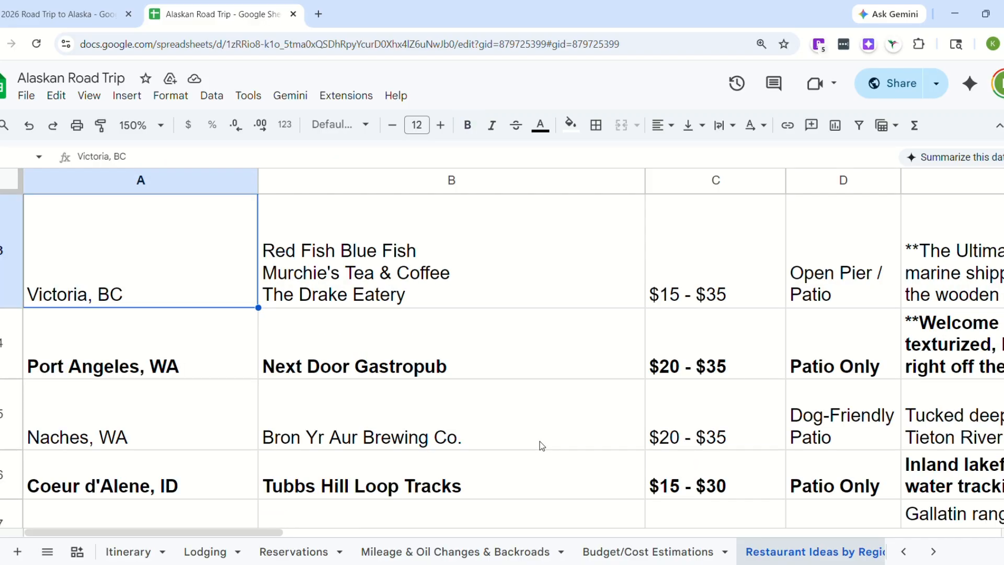
key("Page_Down")
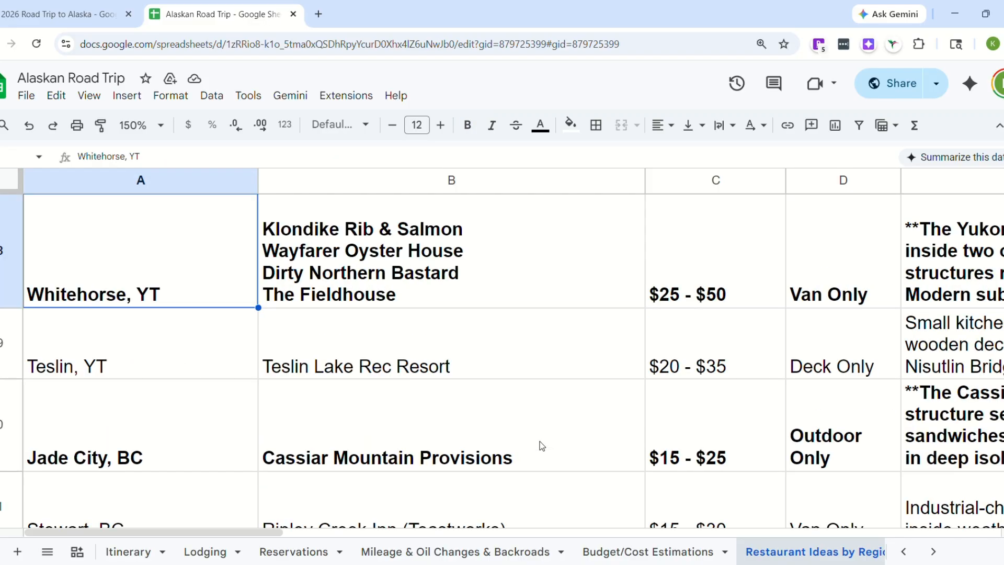
key("ctrl+Home")
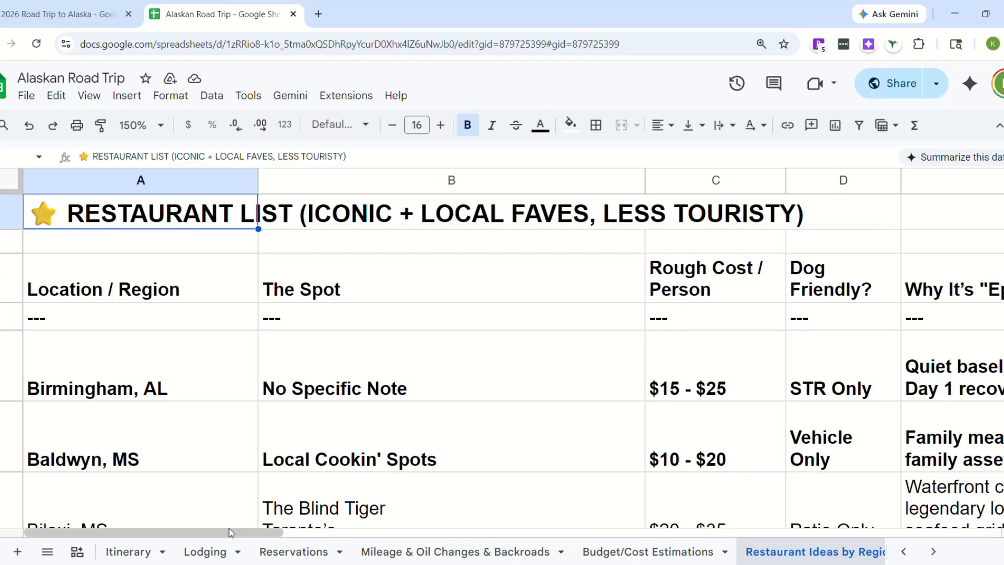
- Review the restaurant list's columns and its regional spots from Birmingham, AL down to Columbia Falls, MT
left_click_drag(228, 532, 146, 549)
key("Page_Down")
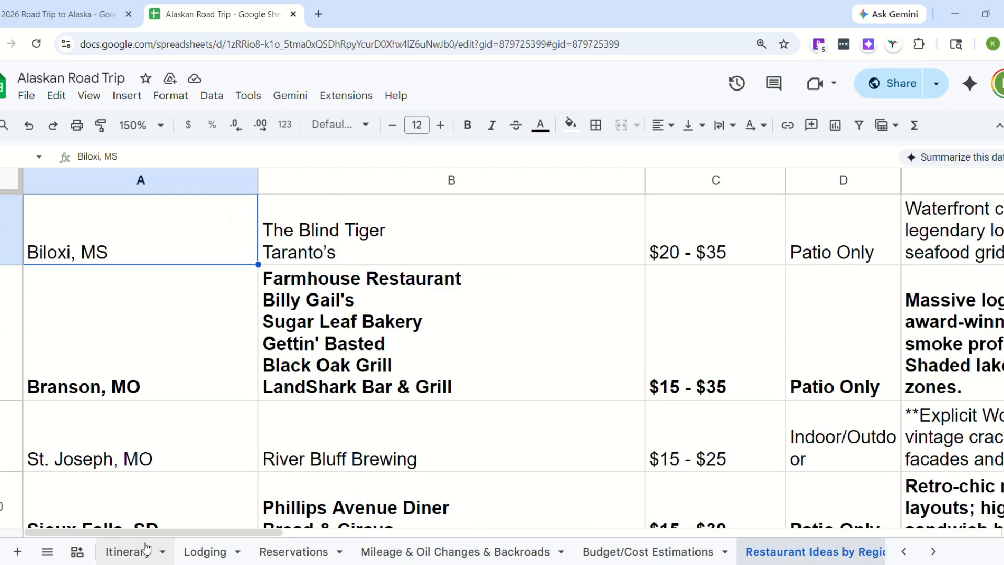
key("Page_Down")
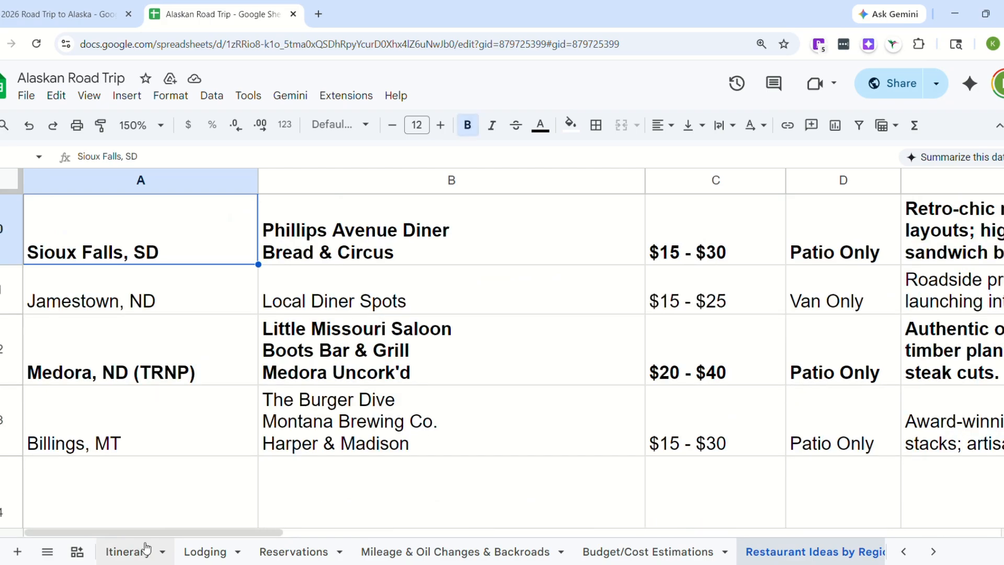
key("Page_Down")
key("Page_Down")
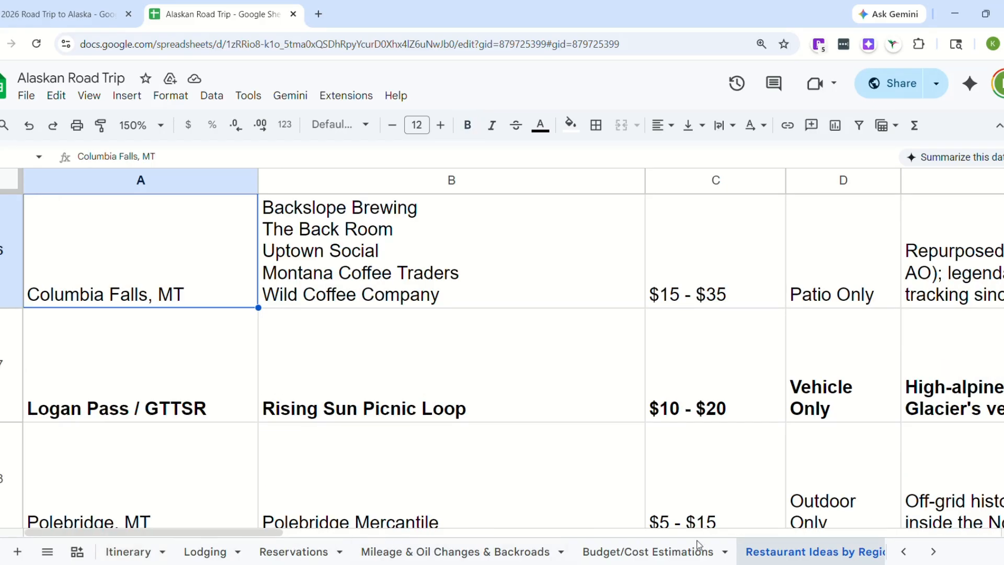
- Open the Free Time Ideas by Region sheet and look across its columns, from the technical notes back to the region names
left_click(933, 551)
left_click(202, 546)
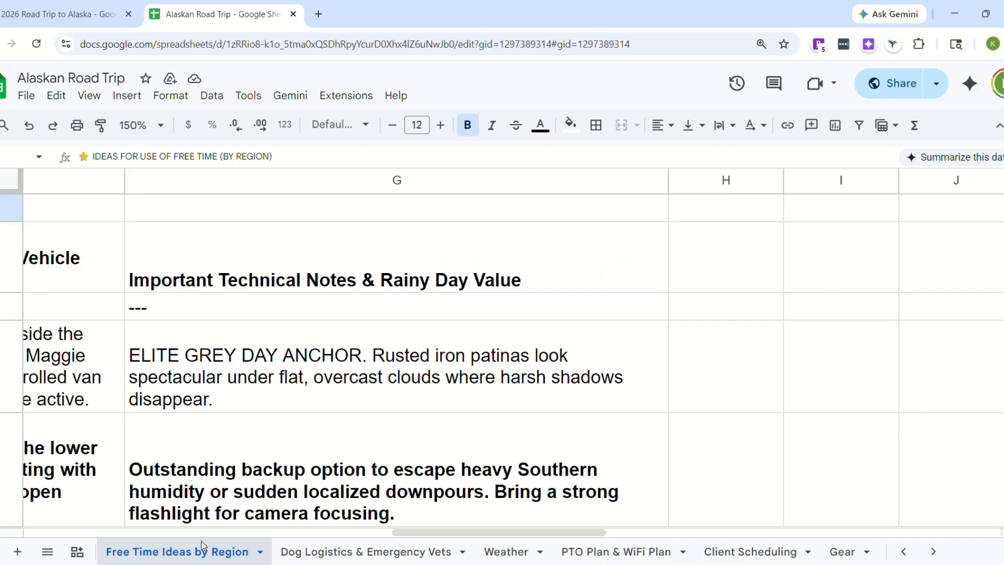
left_click(119, 495)
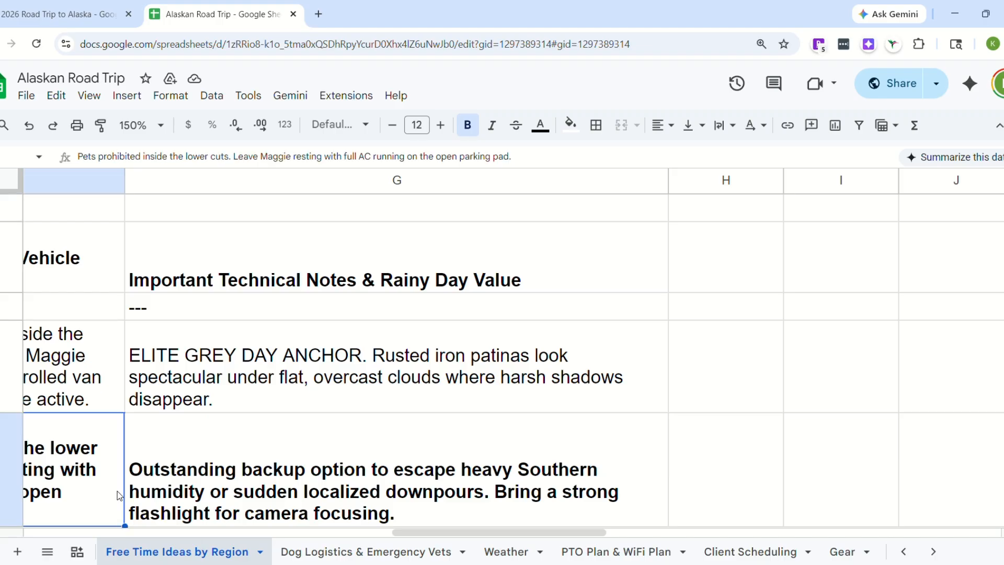
key("Left")
key("Left")
key("Left")
key("Left")
key("Left")
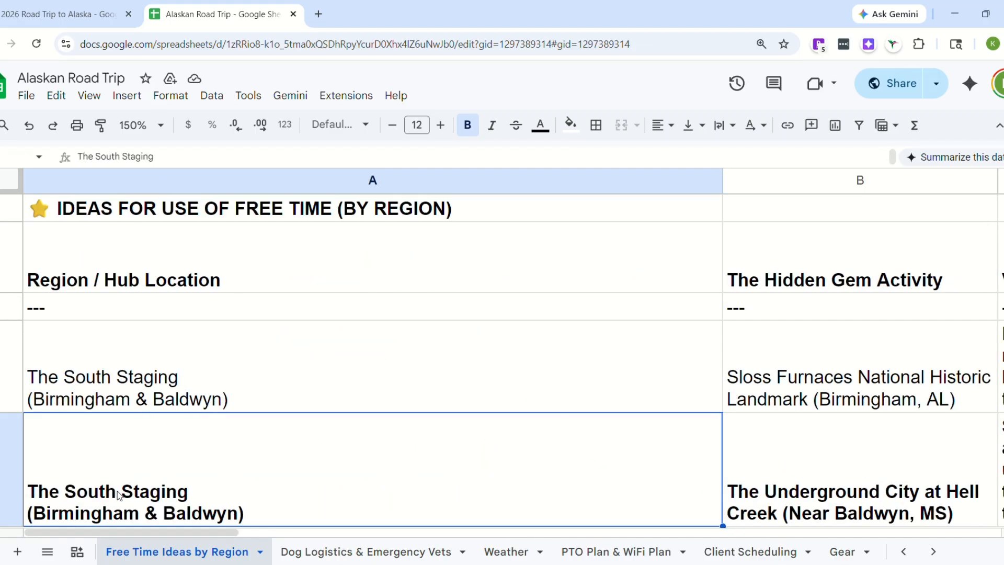
- Open the Dog Logistics & Emergency Vets sheet and review its pre-trip and border requirements and the full emergency clinic list
key("ctrl+shift+Page_Down")
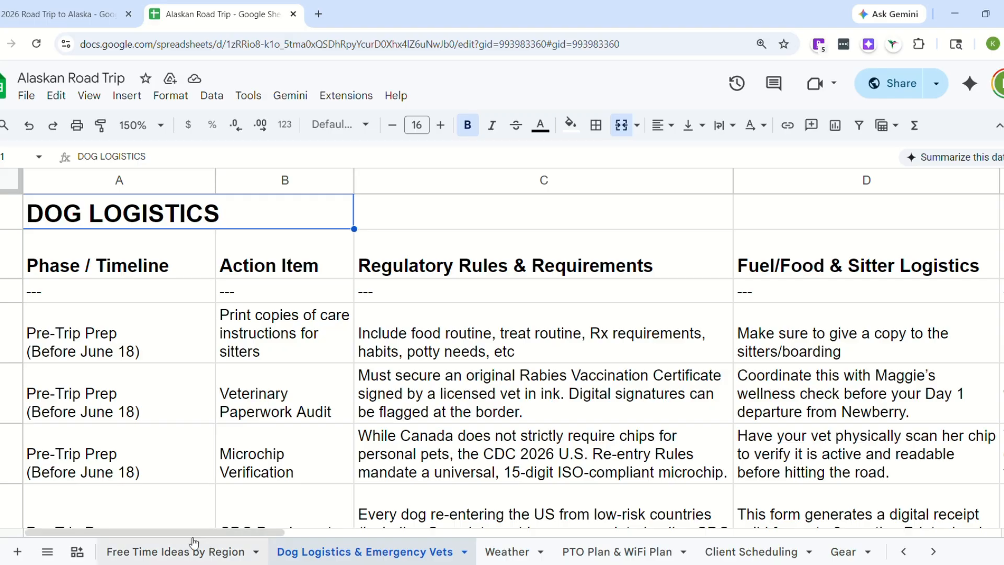
left_click_drag(196, 536, 155, 534)
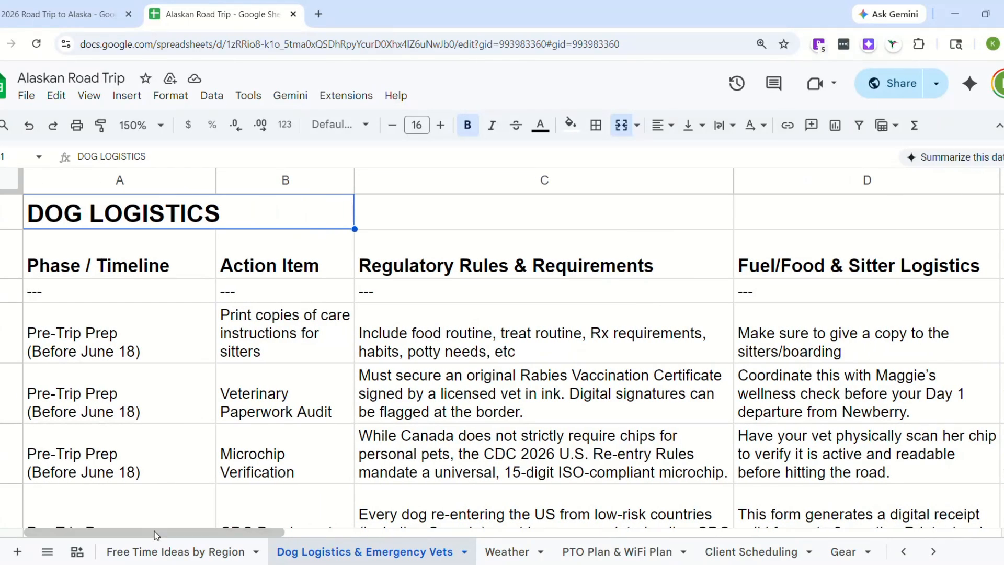
key("Page_Down")
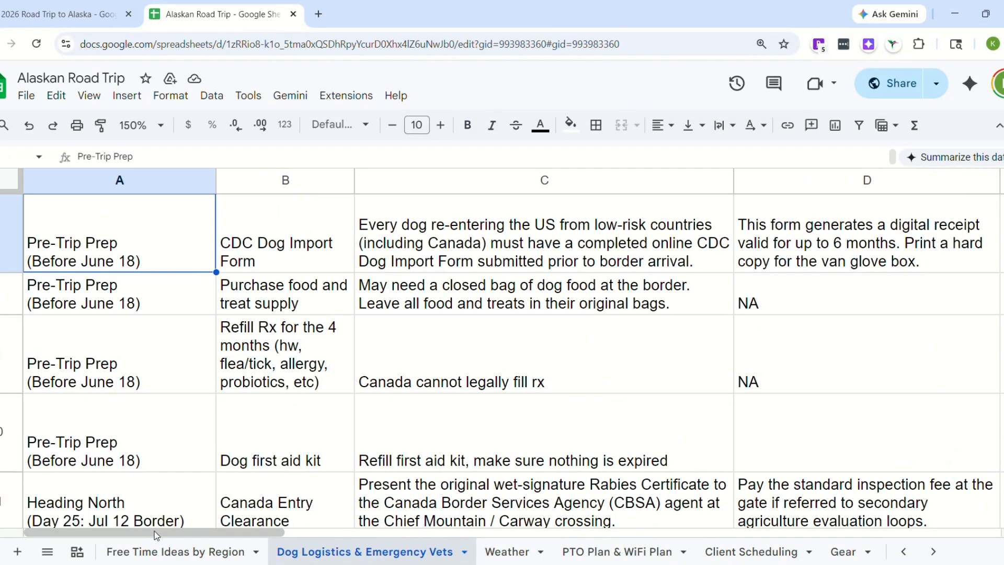
key("Page_Down")
key("Page_Down")
key("Page_Down")
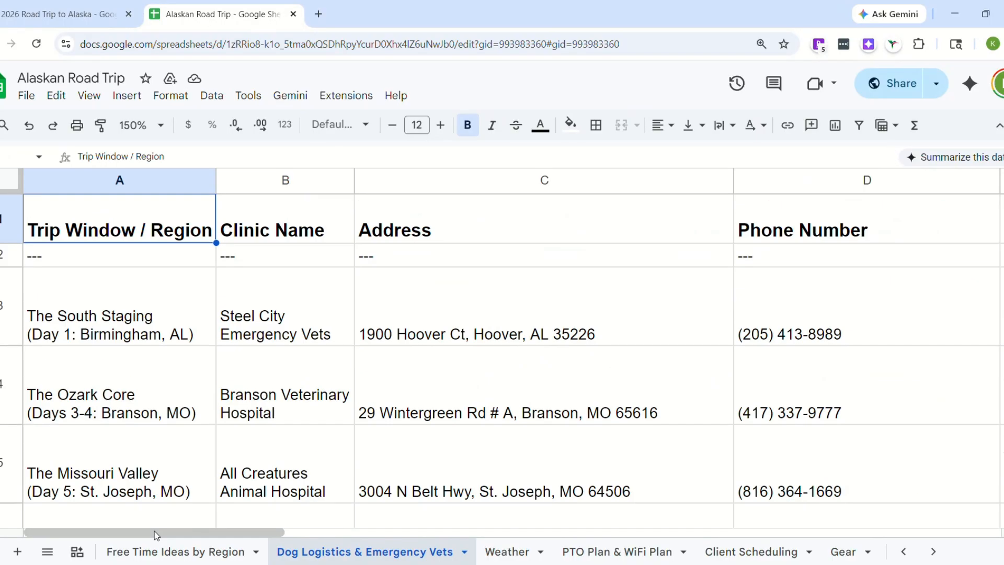
key("Page_Down")
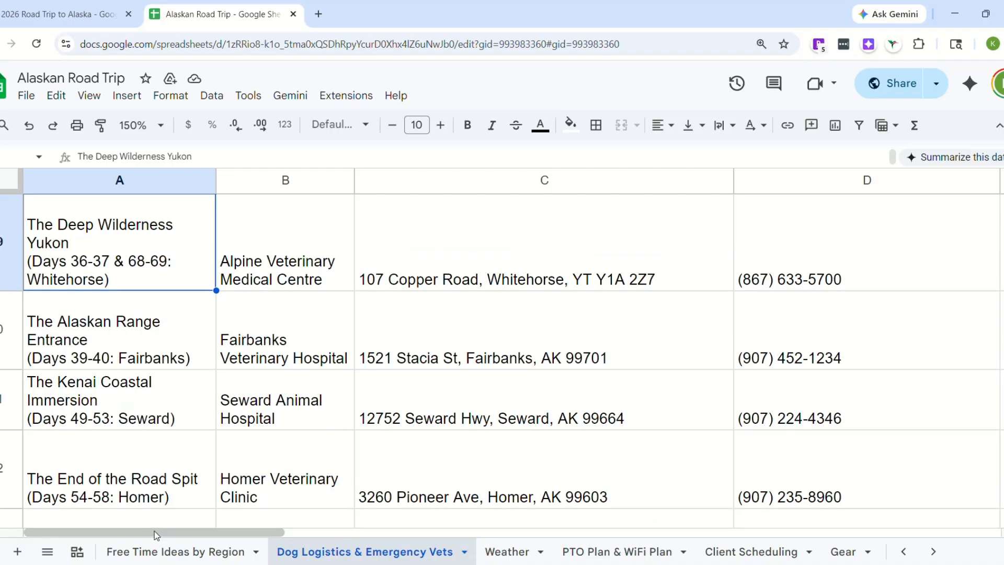
key("Page_Down")
key("Page_Down")
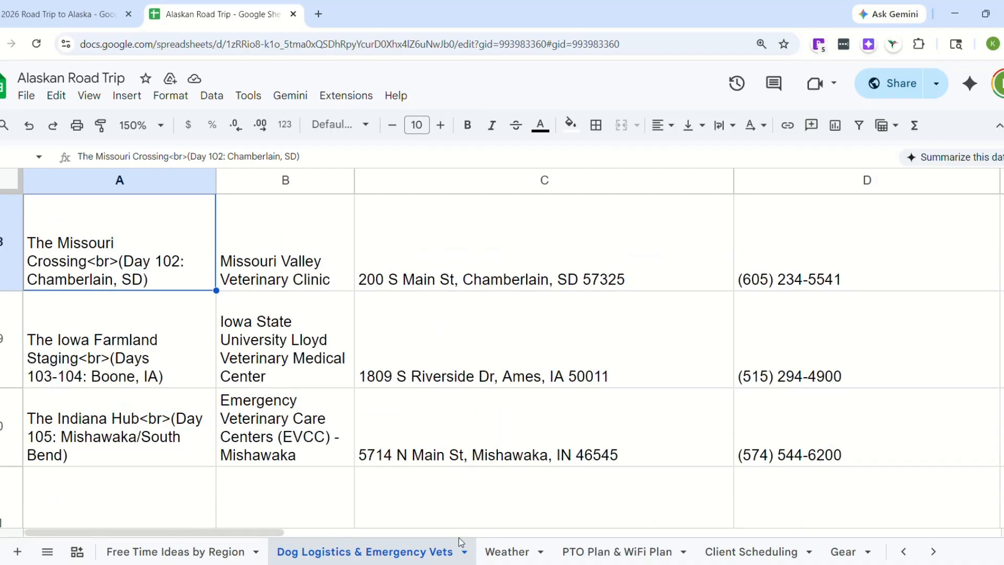
- Open the Weather sheet and review its columns and regional forecasts from The Deep South down to the return-trip regions
left_click(492, 550)
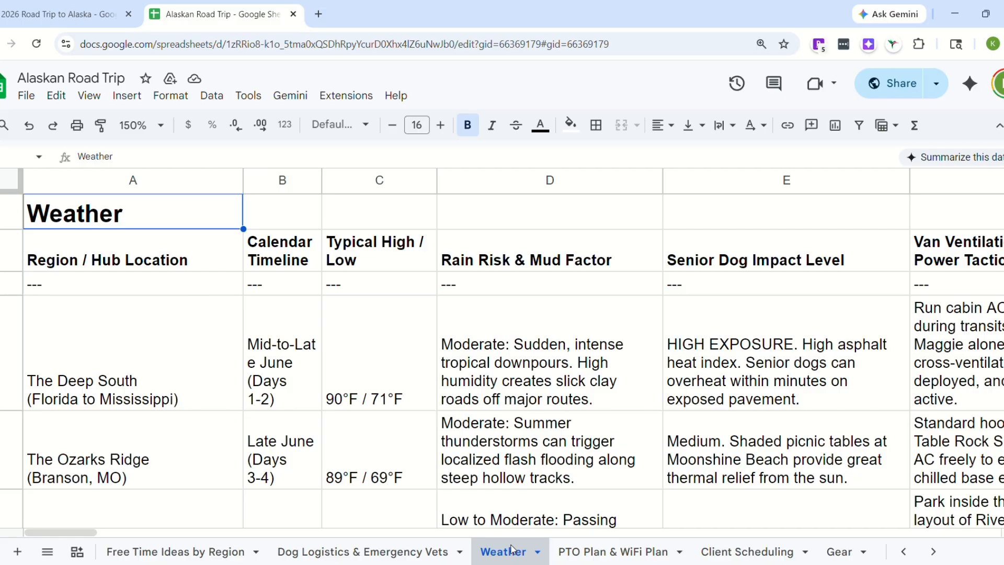
left_click_drag(68, 532, 30, 545)
key("Page_Down")
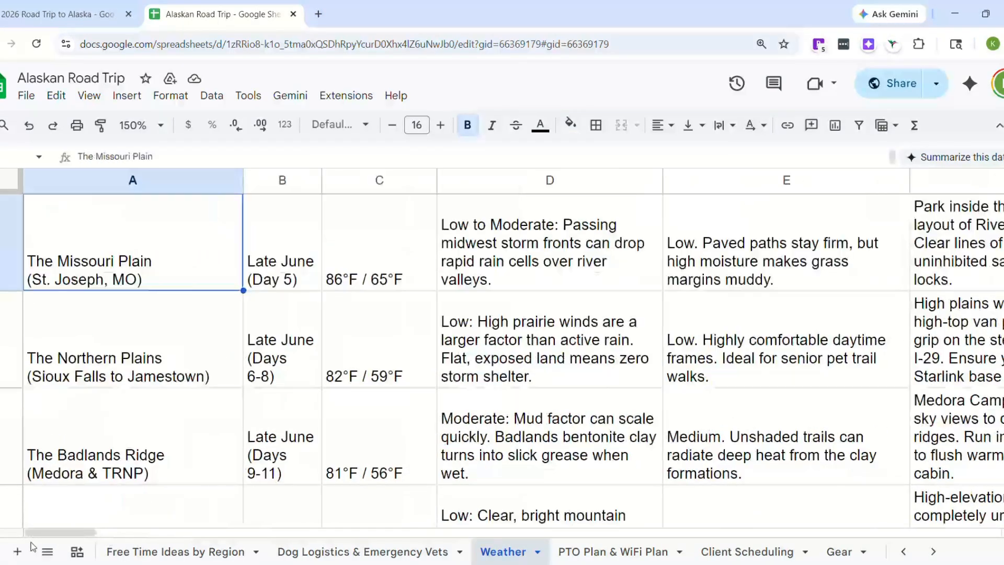
key("Page_Down")
key("Page_Down")
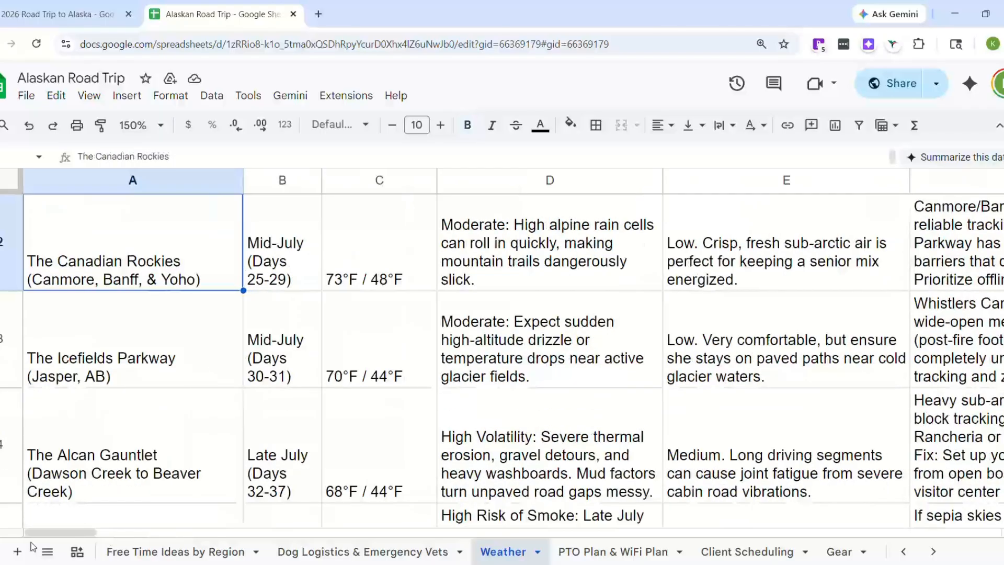
key("Page_Down")
key("Page_Down")
key("Page_Down")
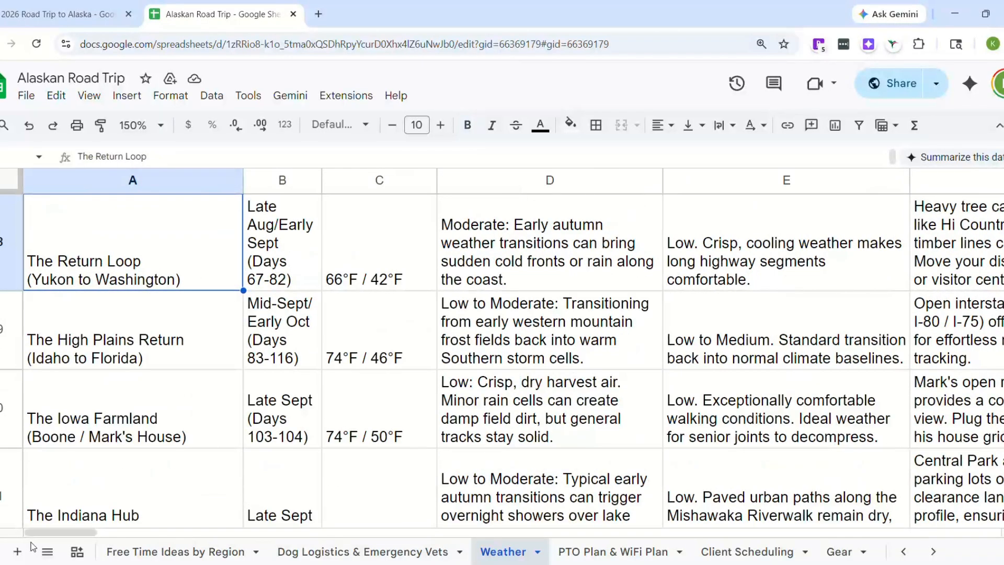
- Open the PTO Plan & WiFi Plan sheet and review its columns and daily work schedule from Day 1 past Day 5
key("ctrl+Page_Down")
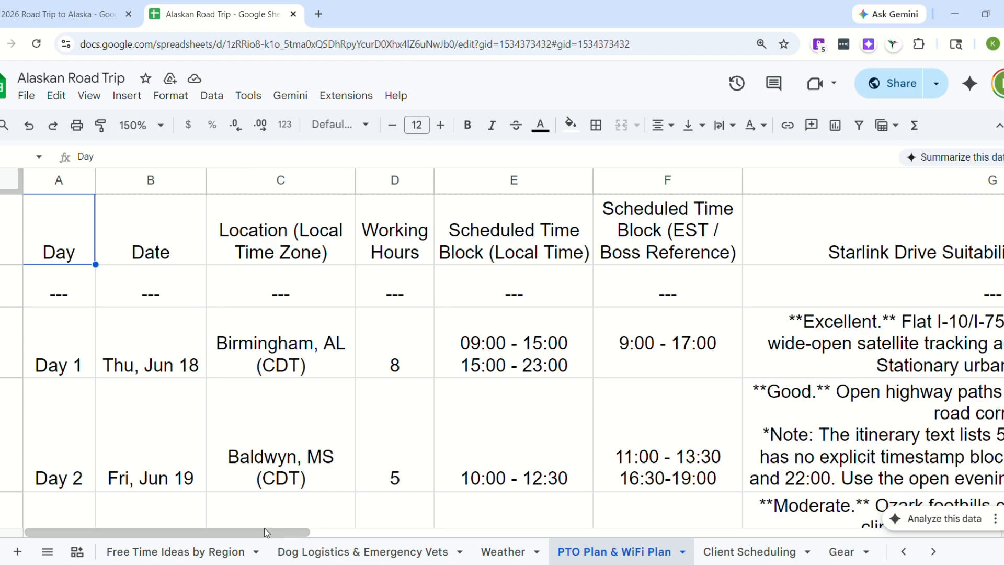
left_click_drag(265, 533, 194, 532)
key("Down")
key("Down")
key("Down")
key("Down")
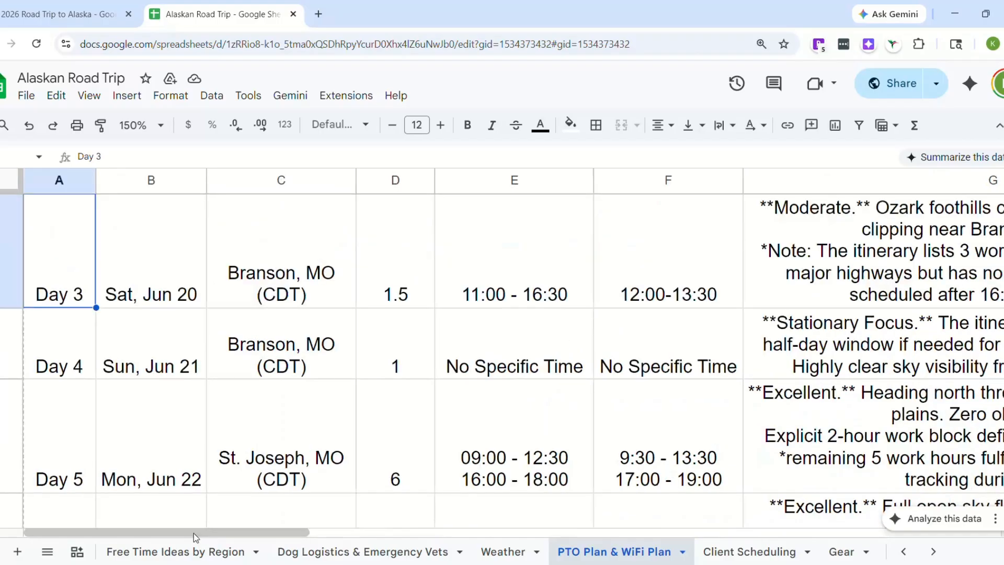
key("Down")
key("Down")
key("Down")
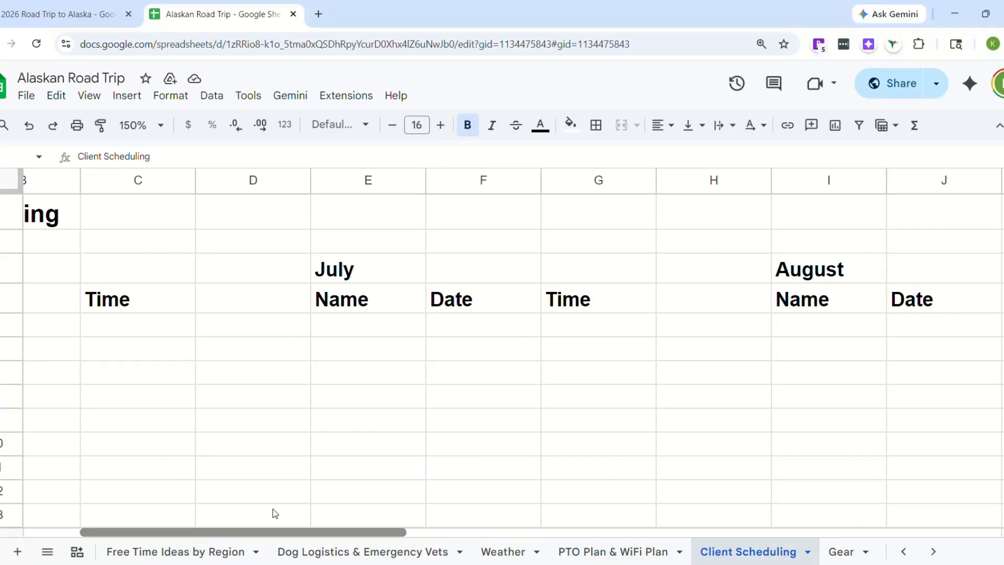
- Check the Client Scheduling sheet's monthly columns, and review the Gear sheet's checklist from its title down to the packing suggestions
left_click_drag(274, 508, 159, 494)
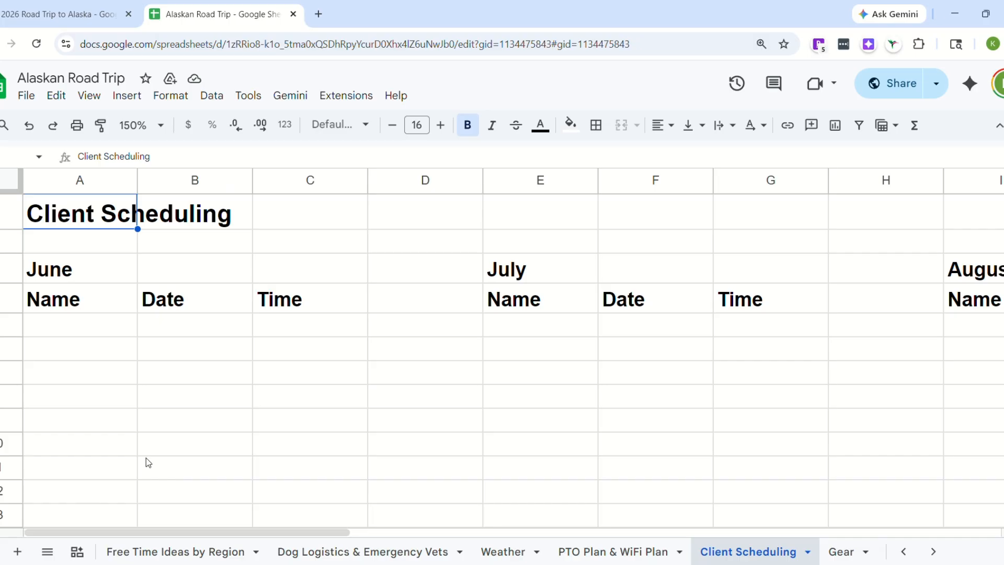
left_click(840, 552)
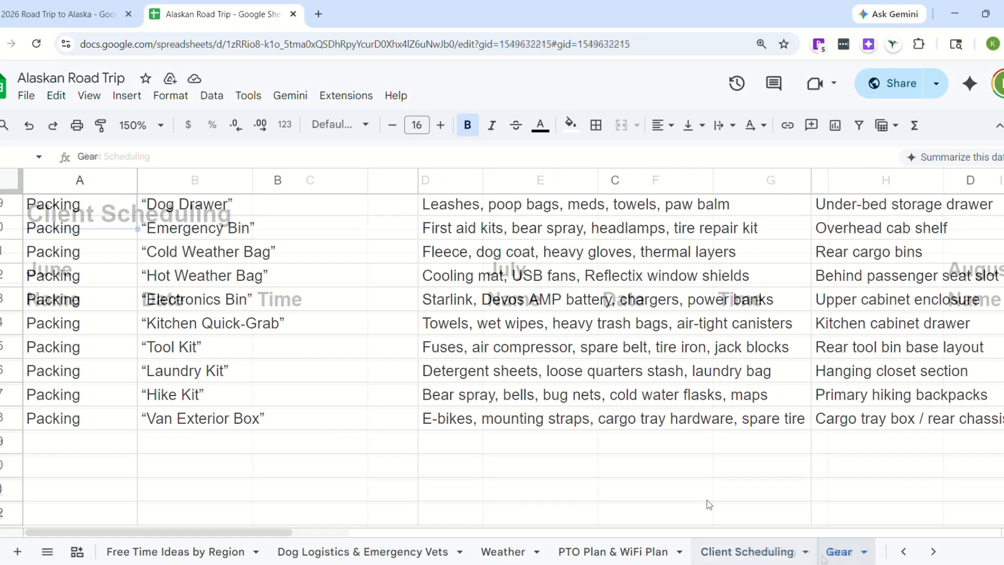
key("ctrl+Home")
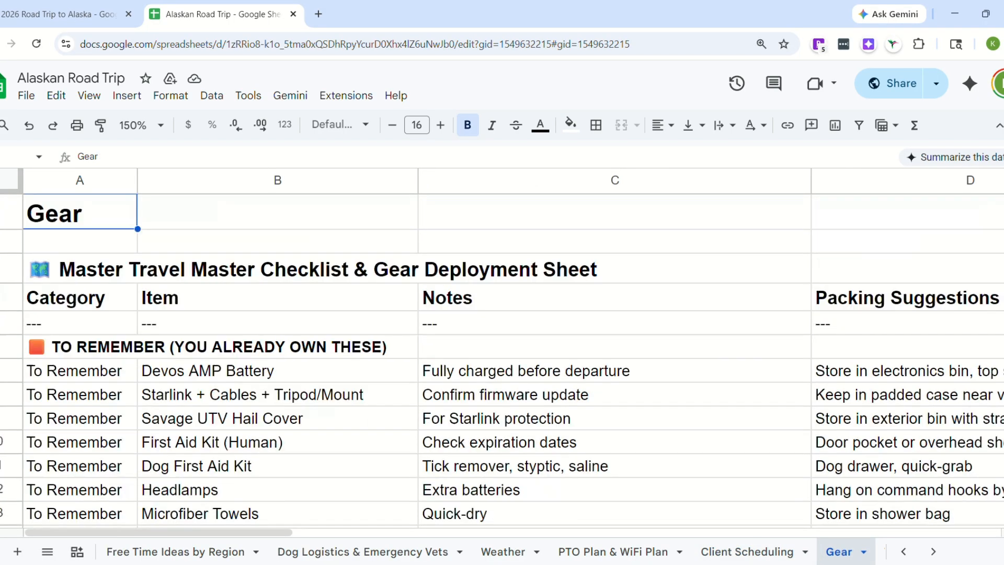
scroll(502, 360, "down", 15)
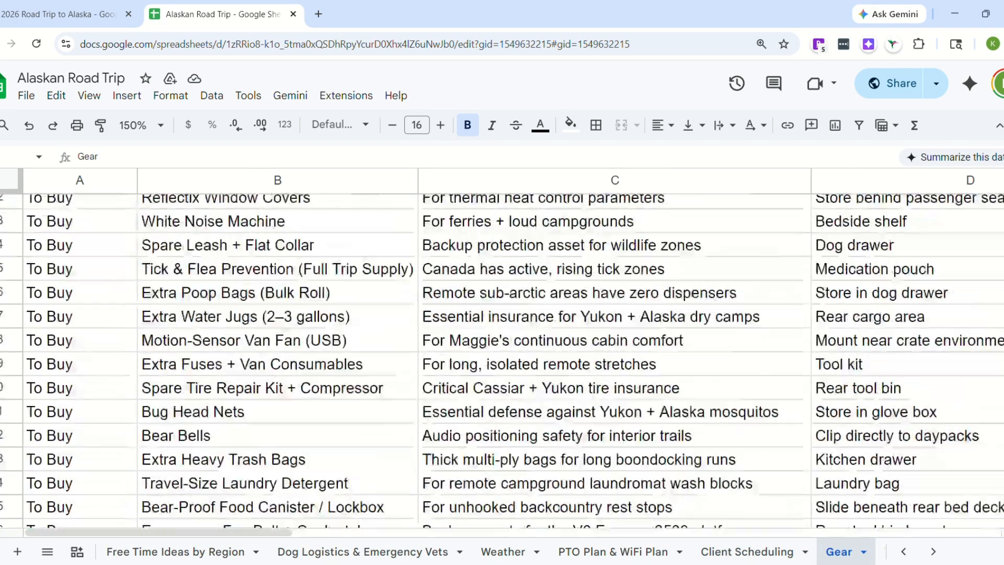
scroll(502, 361, "up", 6)
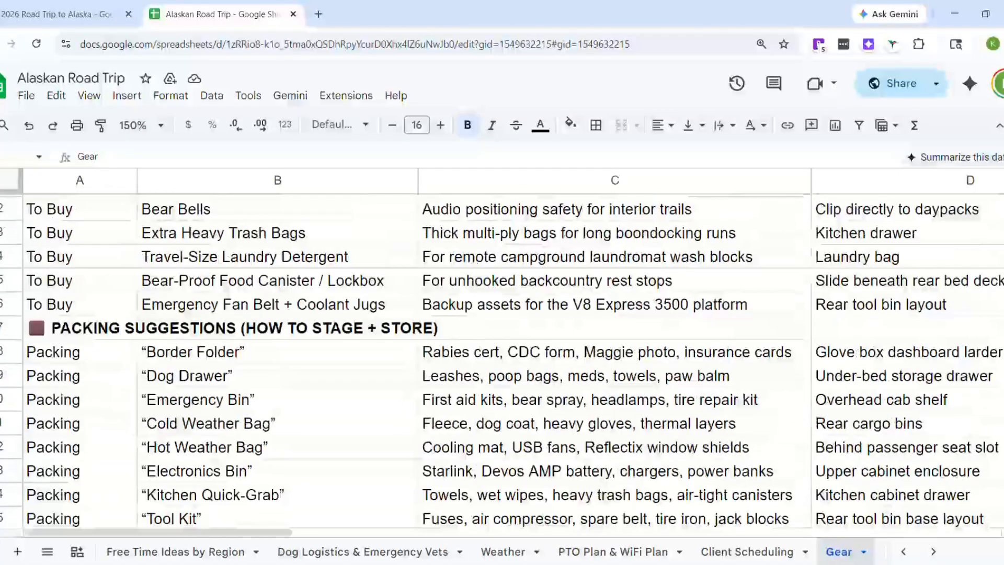
mouse_move(271, 532)
left_mouse_down()
mouse_move(335, 532)
mouse_move(258, 532)
left_mouse_up()
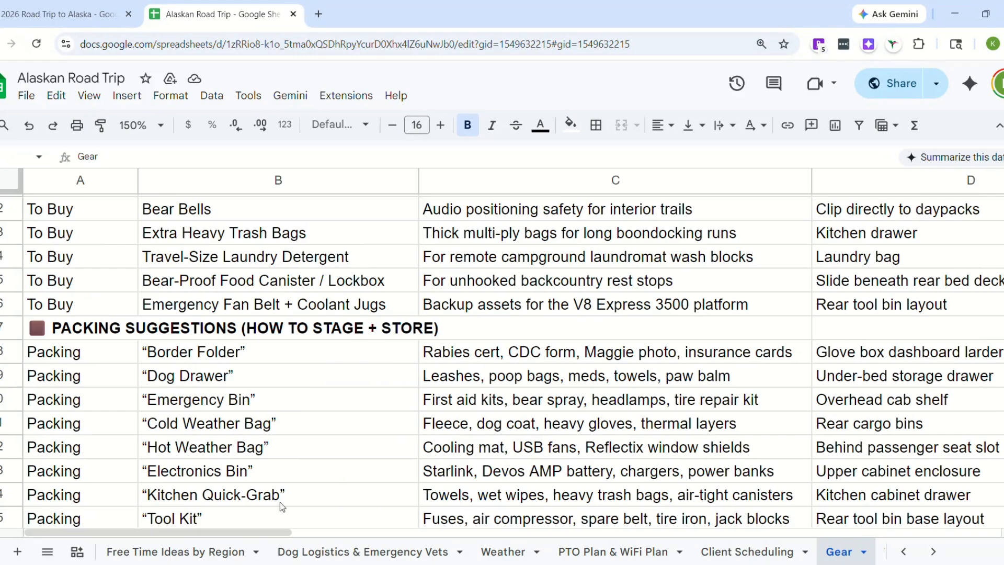
- Open the To Do & Reminders sheet to read its list, and open the Ideas sheet to view its places to visit
left_click(933, 552)
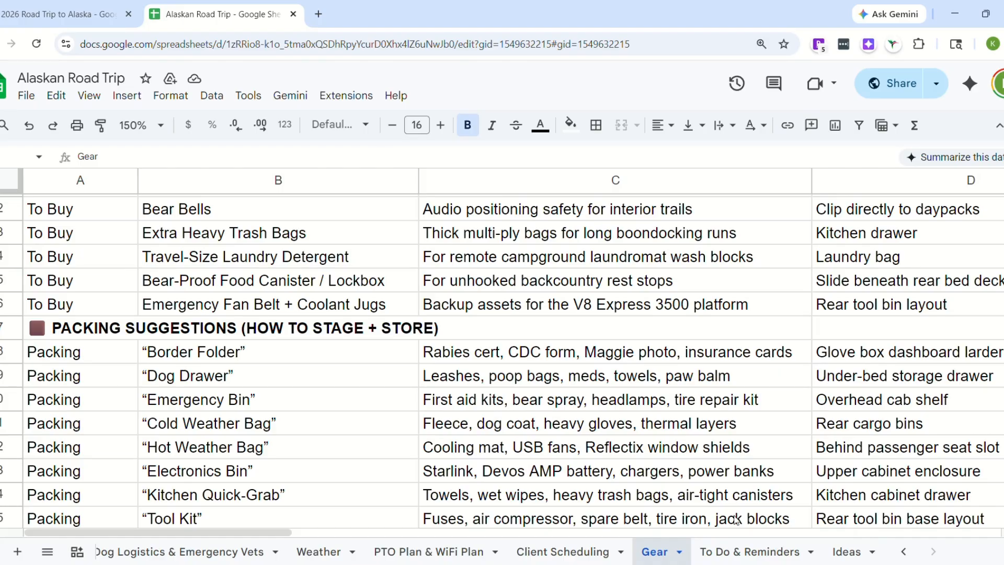
left_click(735, 553)
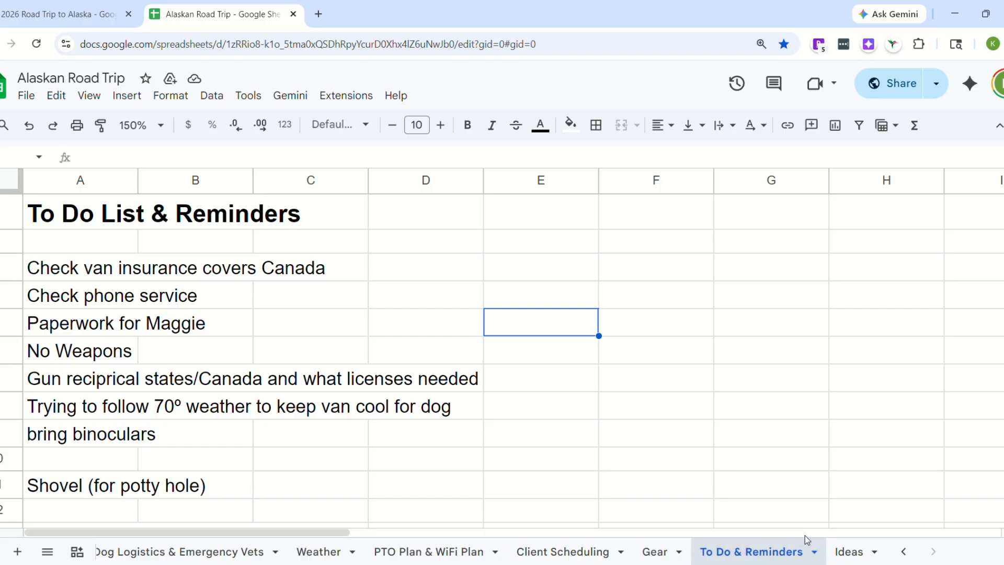
left_click(844, 548)
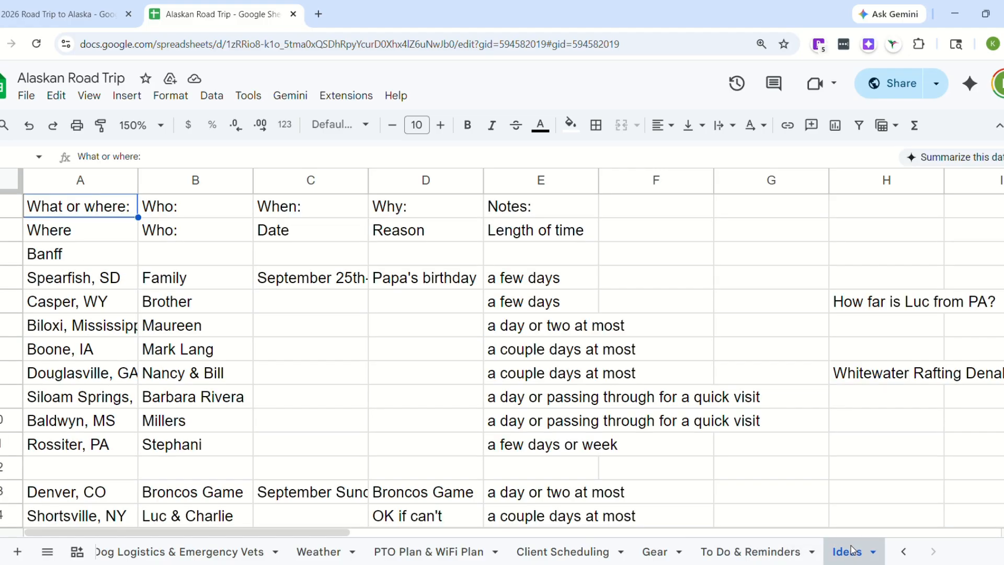